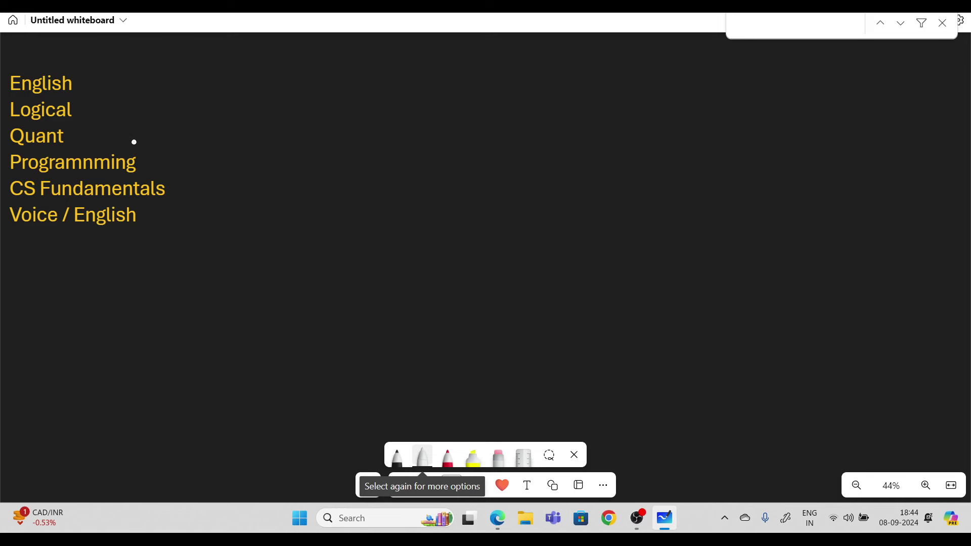
Begin handwriting the 'Exam Analysis' heading in white ink above and right of the subject list
{"action": "mouse_move", "coordinate": [551, 53]}
{"action": "left_mouse_down"}
{"action": "mouse_move", "coordinate": [561, 50]}
{"action": "mouse_move", "coordinate": [545, 82]}
{"action": "mouse_move", "coordinate": [580, 79]}
{"action": "left_mouse_up"}
Handwrite 'Exam Analysis' and underline it
{"action": "left_click", "coordinate": [593, 70]}
{"action": "mouse_move", "coordinate": [581, 65]}
{"action": "left_mouse_down"}
{"action": "mouse_move", "coordinate": [566, 79]}
{"action": "mouse_move", "coordinate": [611, 76]}
{"action": "mouse_move", "coordinate": [643, 89]}
{"action": "mouse_move", "coordinate": [696, 63]}
{"action": "mouse_move", "coordinate": [705, 98]}
{"action": "left_mouse_up"}
{"action": "mouse_move", "coordinate": [731, 65]}
{"action": "left_mouse_down"}
{"action": "mouse_move", "coordinate": [725, 79]}
{"action": "mouse_move", "coordinate": [753, 81]}
{"action": "left_mouse_up"}
{"action": "left_click_drag", "start_coordinate": [560, 104], "coordinate": [741, 92]}
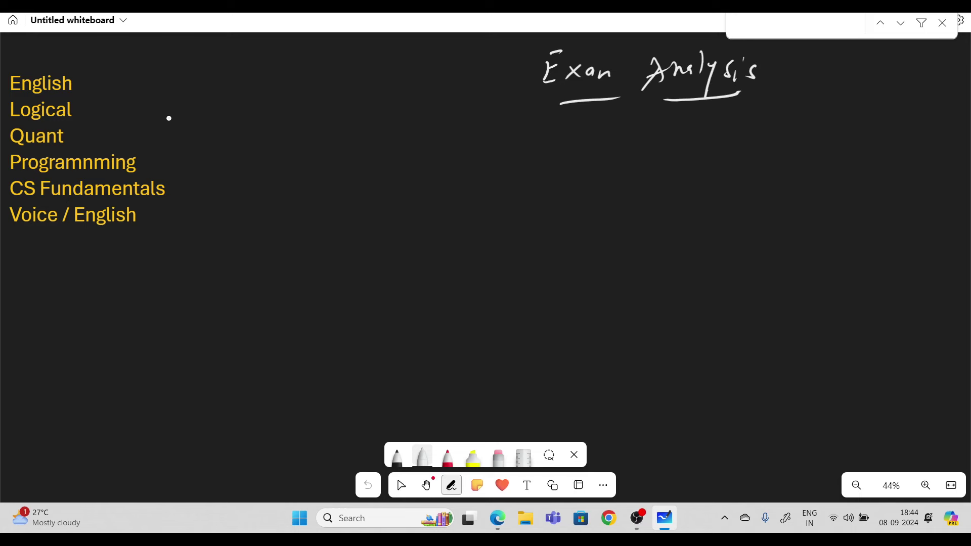
Draw a tall bracket arrow beside the list leading to a bracketed 'No coding' note
{"action": "left_click_drag", "start_coordinate": [179, 79], "coordinate": [160, 249]}
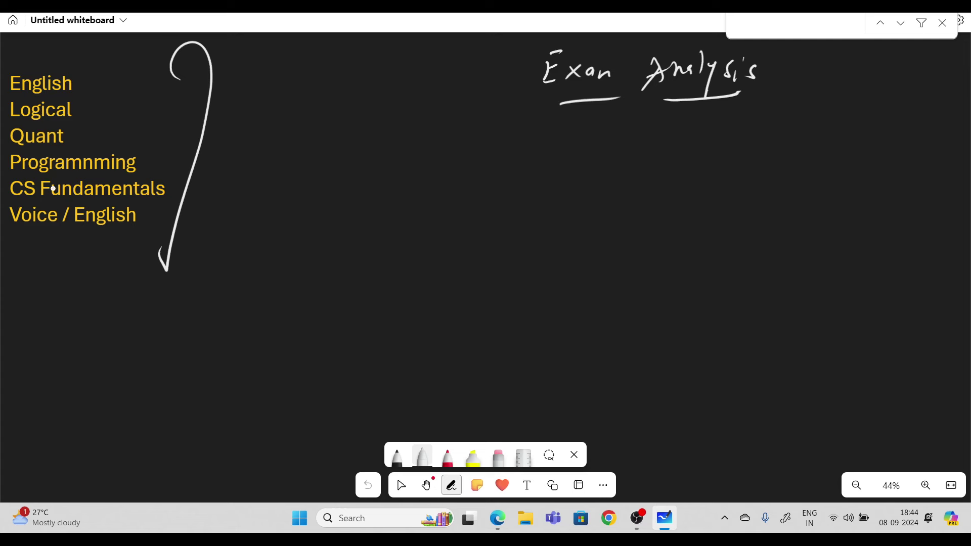
{"action": "left_click_drag", "start_coordinate": [57, 270], "coordinate": [51, 309]}
{"action": "mouse_move", "coordinate": [31, 353]}
{"action": "left_mouse_down"}
{"action": "mouse_move", "coordinate": [91, 360]}
{"action": "mouse_move", "coordinate": [121, 342]}
{"action": "mouse_move", "coordinate": [159, 345]}
{"action": "mouse_move", "coordinate": [155, 384]}
{"action": "left_mouse_up"}
{"action": "left_click", "coordinate": [131, 333]}
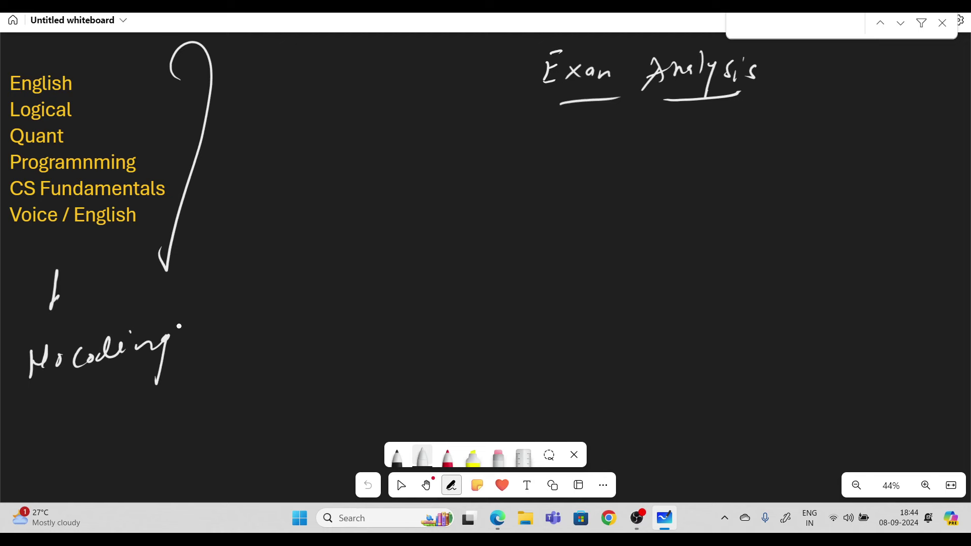
{"action": "left_click_drag", "start_coordinate": [165, 297], "coordinate": [158, 392]}
{"action": "mouse_move", "coordinate": [11, 323]}
{"action": "left_mouse_down"}
{"action": "mouse_move", "coordinate": [2, 336]}
{"action": "mouse_move", "coordinate": [17, 427]}
{"action": "left_mouse_up"}
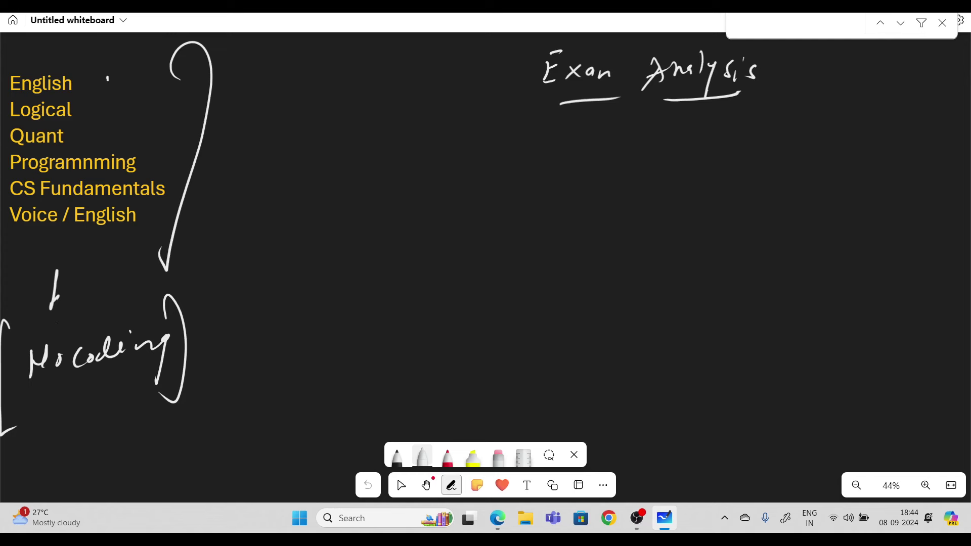
Tick English and Logical, and dash-mark Quant, CS Fundamentals and Voice / English
{"action": "left_click_drag", "start_coordinate": [107, 78], "coordinate": [157, 73]}
{"action": "left_click_drag", "start_coordinate": [116, 116], "coordinate": [165, 107]}
{"action": "left_click_drag", "start_coordinate": [121, 142], "coordinate": [159, 133]}
{"action": "left_click_drag", "start_coordinate": [173, 169], "coordinate": [201, 151]}
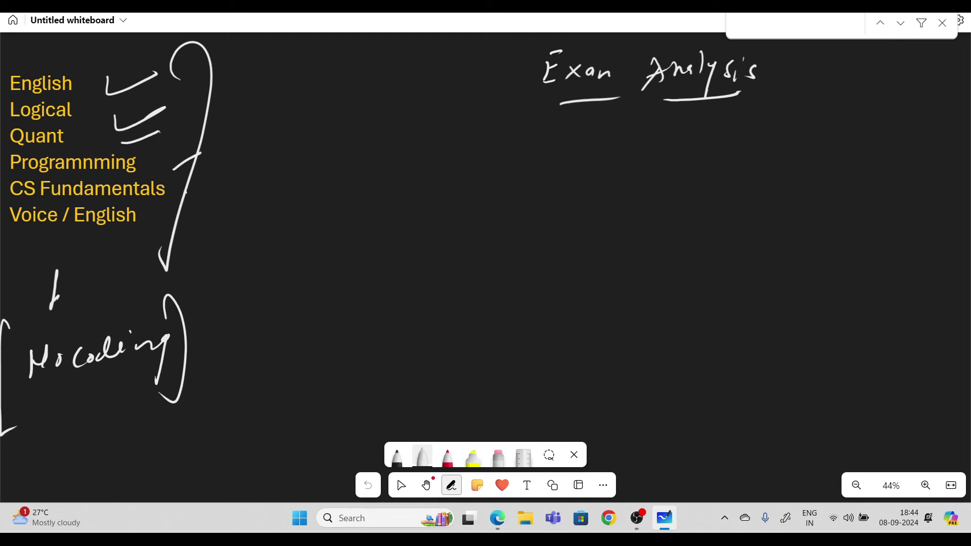
{"action": "left_click_drag", "start_coordinate": [187, 191], "coordinate": [203, 180]}
{"action": "left_click_drag", "start_coordinate": [148, 214], "coordinate": [163, 207]}
Handwrite the heading 'Sectional Cutoff' mid-board and underline it
{"action": "mouse_move", "coordinate": [361, 148]}
{"action": "left_mouse_down"}
{"action": "mouse_move", "coordinate": [344, 181]}
{"action": "mouse_move", "coordinate": [376, 175]}
{"action": "left_mouse_up"}
{"action": "left_click_drag", "start_coordinate": [385, 172], "coordinate": [398, 182]}
{"action": "mouse_move", "coordinate": [403, 170]}
{"action": "left_mouse_down"}
{"action": "mouse_move", "coordinate": [414, 161]}
{"action": "mouse_move", "coordinate": [426, 174]}
{"action": "mouse_move", "coordinate": [455, 161]}
{"action": "mouse_move", "coordinate": [464, 137]}
{"action": "left_mouse_up"}
{"action": "mouse_move", "coordinate": [532, 151]}
{"action": "left_mouse_down"}
{"action": "mouse_move", "coordinate": [536, 183]}
{"action": "mouse_move", "coordinate": [556, 171]}
{"action": "left_mouse_up"}
{"action": "mouse_move", "coordinate": [567, 144]}
{"action": "left_mouse_down"}
{"action": "mouse_move", "coordinate": [568, 159]}
{"action": "mouse_move", "coordinate": [588, 151]}
{"action": "mouse_move", "coordinate": [595, 181]}
{"action": "left_mouse_up"}
{"action": "left_click_drag", "start_coordinate": [614, 125], "coordinate": [605, 186]}
{"action": "left_click_drag", "start_coordinate": [320, 226], "coordinate": [614, 194]}
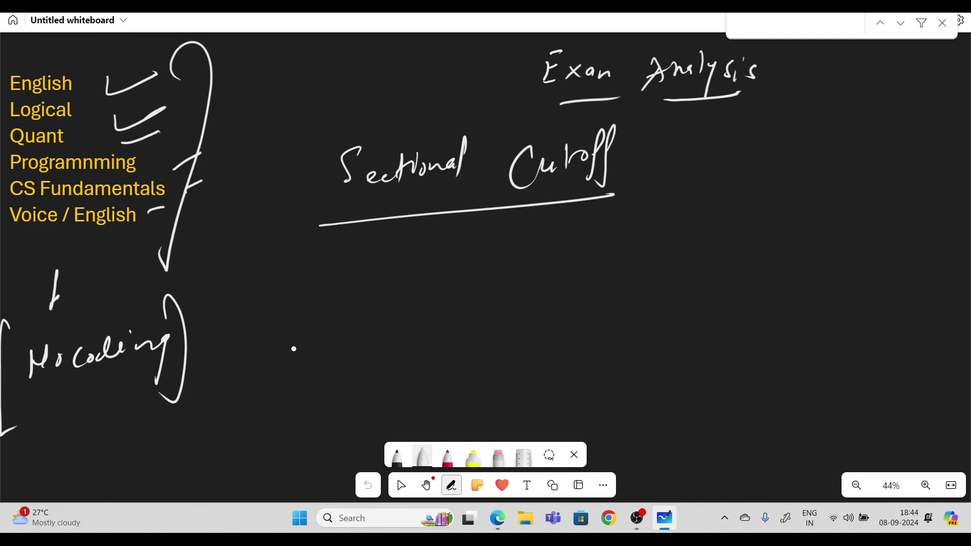
Write 'English' under the heading with an arrow to 90%
{"action": "mouse_move", "coordinate": [337, 276]}
{"action": "left_mouse_down"}
{"action": "mouse_move", "coordinate": [323, 338]}
{"action": "mouse_move", "coordinate": [353, 309]}
{"action": "mouse_move", "coordinate": [405, 303]}
{"action": "mouse_move", "coordinate": [429, 274]}
{"action": "mouse_move", "coordinate": [439, 301]}
{"action": "left_mouse_up"}
{"action": "left_click_drag", "start_coordinate": [478, 323], "coordinate": [267, 368]}
{"action": "mouse_move", "coordinate": [472, 279]}
{"action": "left_mouse_down"}
{"action": "mouse_move", "coordinate": [492, 265]}
{"action": "mouse_move", "coordinate": [497, 282]}
{"action": "left_mouse_up"}
{"action": "mouse_move", "coordinate": [590, 255]}
{"action": "left_mouse_down"}
{"action": "mouse_move", "coordinate": [596, 267]}
{"action": "mouse_move", "coordinate": [649, 256]}
{"action": "mouse_move", "coordinate": [666, 271]}
{"action": "left_mouse_up"}
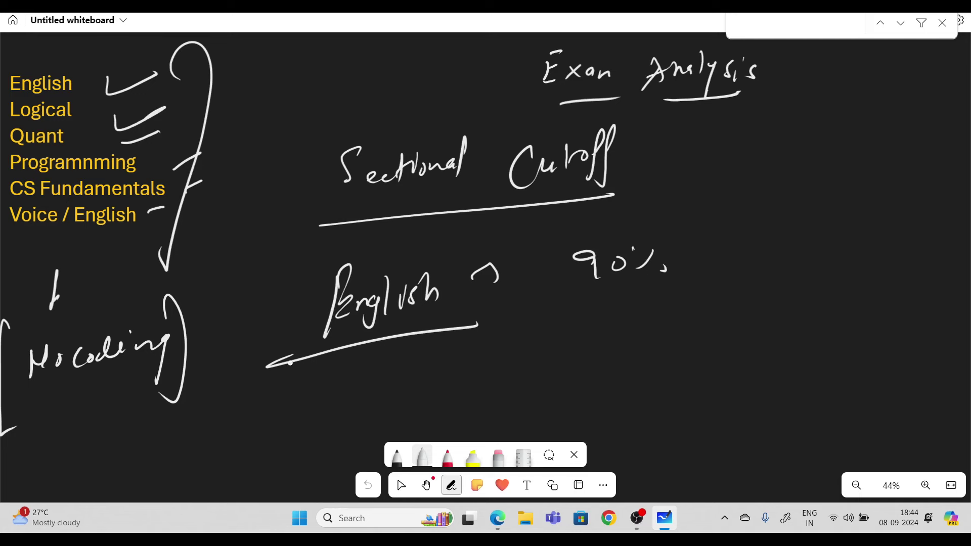
Write 'Logical' on the right with a down arrow to a ticked 50%
{"action": "mouse_move", "coordinate": [734, 193]}
{"action": "left_mouse_down"}
{"action": "mouse_move", "coordinate": [754, 232]}
{"action": "mouse_move", "coordinate": [765, 222]}
{"action": "left_mouse_up"}
{"action": "mouse_move", "coordinate": [772, 215]}
{"action": "left_mouse_down"}
{"action": "mouse_move", "coordinate": [781, 214]}
{"action": "mouse_move", "coordinate": [773, 235]}
{"action": "left_mouse_up"}
{"action": "mouse_move", "coordinate": [788, 212]}
{"action": "left_mouse_down"}
{"action": "mouse_move", "coordinate": [791, 225]}
{"action": "mouse_move", "coordinate": [796, 205]}
{"action": "left_mouse_up"}
{"action": "left_click", "coordinate": [830, 220]}
{"action": "mouse_move", "coordinate": [812, 212]}
{"action": "left_mouse_down"}
{"action": "mouse_move", "coordinate": [810, 227]}
{"action": "mouse_move", "coordinate": [828, 223]}
{"action": "left_mouse_up"}
{"action": "left_click_drag", "start_coordinate": [840, 188], "coordinate": [838, 234]}
{"action": "left_click_drag", "start_coordinate": [758, 269], "coordinate": [756, 308]}
{"action": "left_click_drag", "start_coordinate": [744, 352], "coordinate": [749, 335]}
{"action": "mouse_move", "coordinate": [746, 334]}
{"action": "left_mouse_down"}
{"action": "mouse_move", "coordinate": [767, 337]}
{"action": "mouse_move", "coordinate": [759, 330]}
{"action": "left_mouse_up"}
{"action": "mouse_move", "coordinate": [782, 339]}
{"action": "left_mouse_down"}
{"action": "mouse_move", "coordinate": [802, 322]}
{"action": "mouse_move", "coordinate": [808, 341]}
{"action": "left_mouse_up"}
{"action": "left_click_drag", "start_coordinate": [778, 372], "coordinate": [791, 363]}
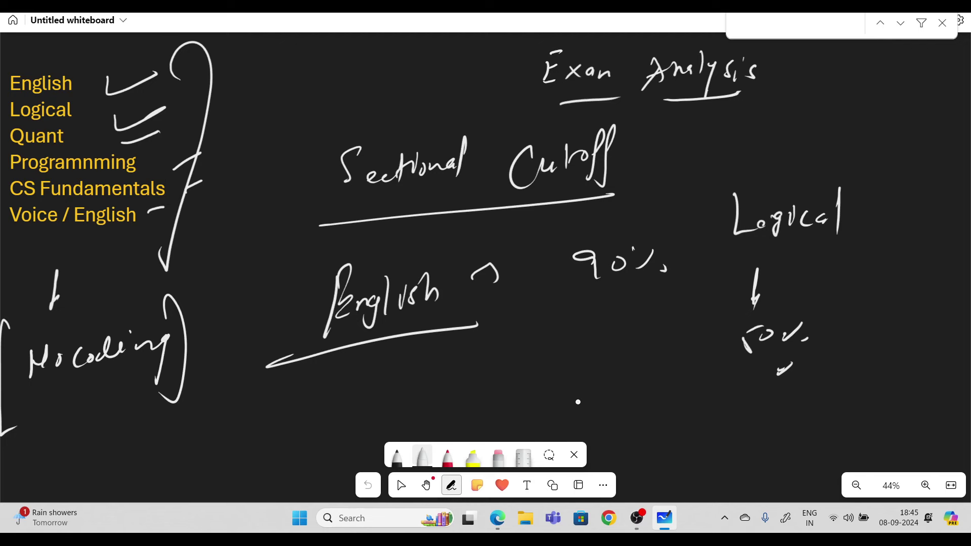
Add a second figure, 60%, below English and check-mark it
{"action": "left_click_drag", "start_coordinate": [463, 355], "coordinate": [464, 372]}
{"action": "mouse_move", "coordinate": [483, 366]}
{"action": "left_mouse_down"}
{"action": "mouse_move", "coordinate": [476, 376]}
{"action": "mouse_move", "coordinate": [485, 368]}
{"action": "left_mouse_up"}
{"action": "left_click_drag", "start_coordinate": [501, 365], "coordinate": [477, 404]}
{"action": "left_click_drag", "start_coordinate": [504, 387], "coordinate": [512, 386]}
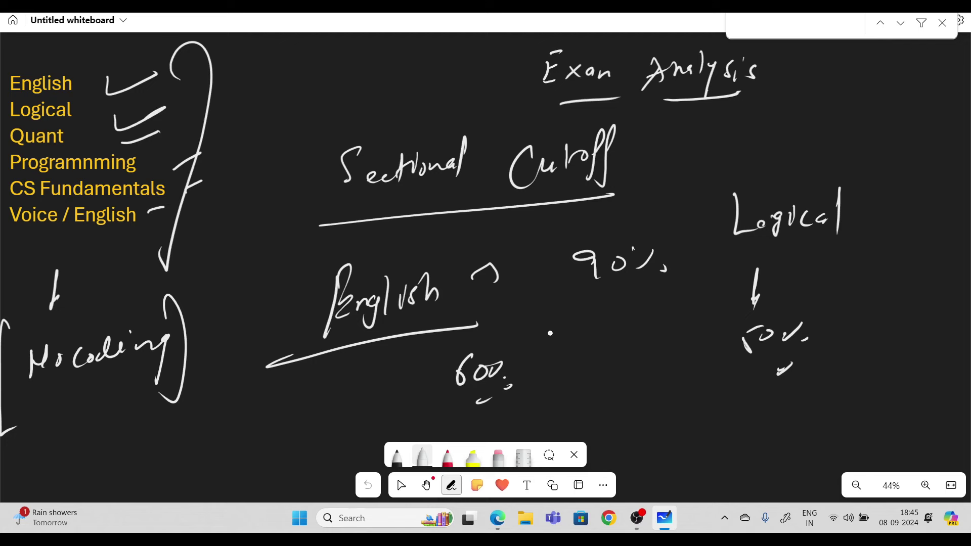
{"action": "left_click_drag", "start_coordinate": [542, 343], "coordinate": [615, 332]}
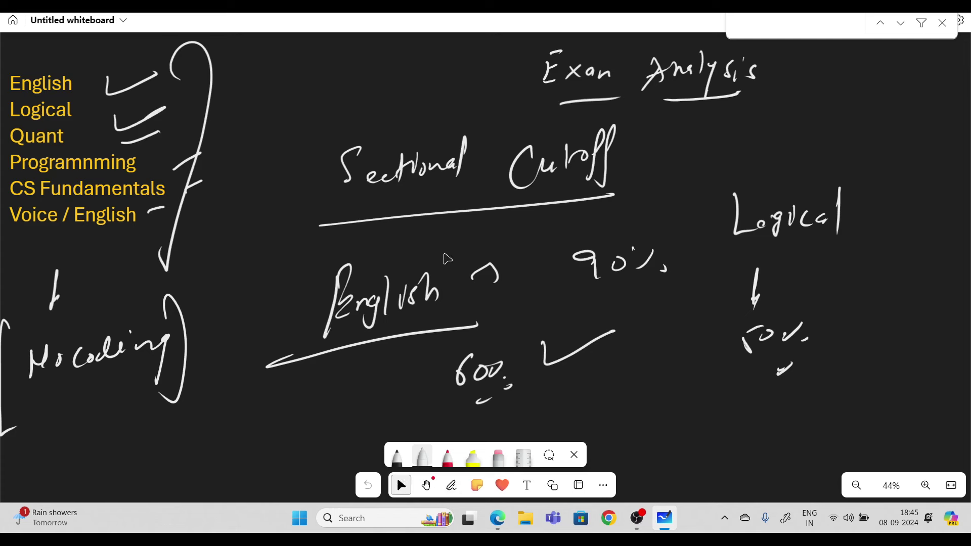
Erase the Exam Analysis, Sectional Cutoff and No coding ink, leaving the ticked list
{"action": "left_click", "coordinate": [401, 486]}
{"action": "left_click", "coordinate": [452, 486]}
{"action": "left_click", "coordinate": [498, 458]}
{"action": "mouse_move", "coordinate": [622, 263]}
{"action": "left_mouse_down"}
{"action": "mouse_move", "coordinate": [728, 395]}
{"action": "mouse_move", "coordinate": [404, 405]}
{"action": "mouse_move", "coordinate": [65, 303]}
{"action": "mouse_move", "coordinate": [689, 310]}
{"action": "mouse_move", "coordinate": [951, 274]}
{"action": "mouse_move", "coordinate": [951, 220]}
{"action": "mouse_move", "coordinate": [662, 57]}
{"action": "mouse_move", "coordinate": [380, 205]}
{"action": "mouse_move", "coordinate": [608, 279]}
{"action": "left_mouse_up"}
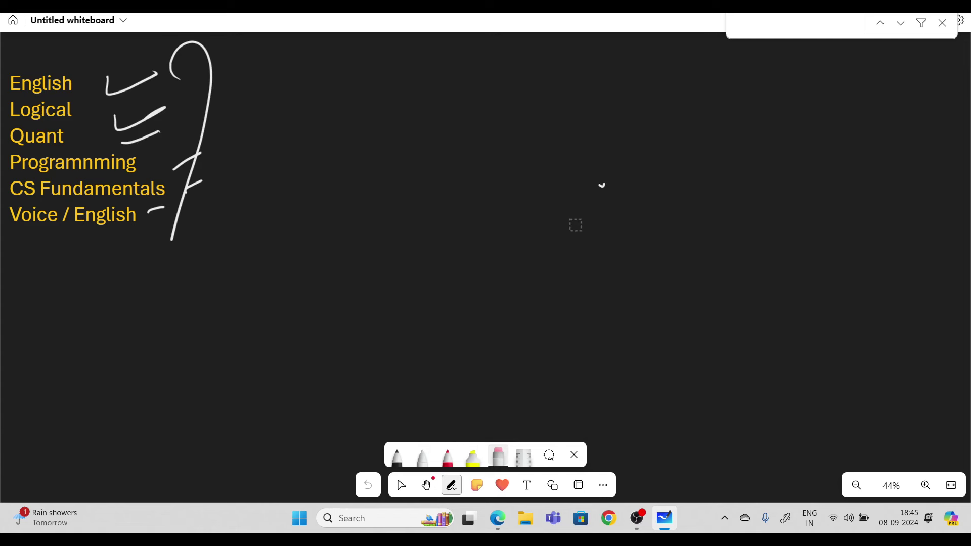
{"action": "left_click_drag", "start_coordinate": [576, 225], "coordinate": [656, 172]}
{"action": "left_click", "coordinate": [436, 461]}
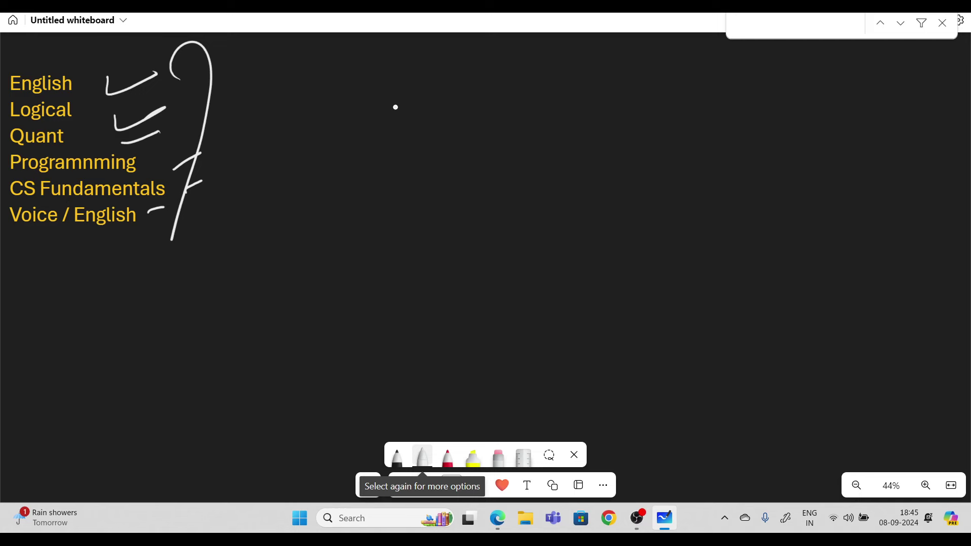
Write 'Medium' at the top, double-underline it and tick it
{"action": "left_click_drag", "start_coordinate": [430, 80], "coordinate": [452, 79]}
{"action": "mouse_move", "coordinate": [466, 66]}
{"action": "left_mouse_down"}
{"action": "mouse_move", "coordinate": [464, 75]}
{"action": "mouse_move", "coordinate": [482, 53]}
{"action": "mouse_move", "coordinate": [496, 76]}
{"action": "mouse_move", "coordinate": [531, 61]}
{"action": "left_mouse_up"}
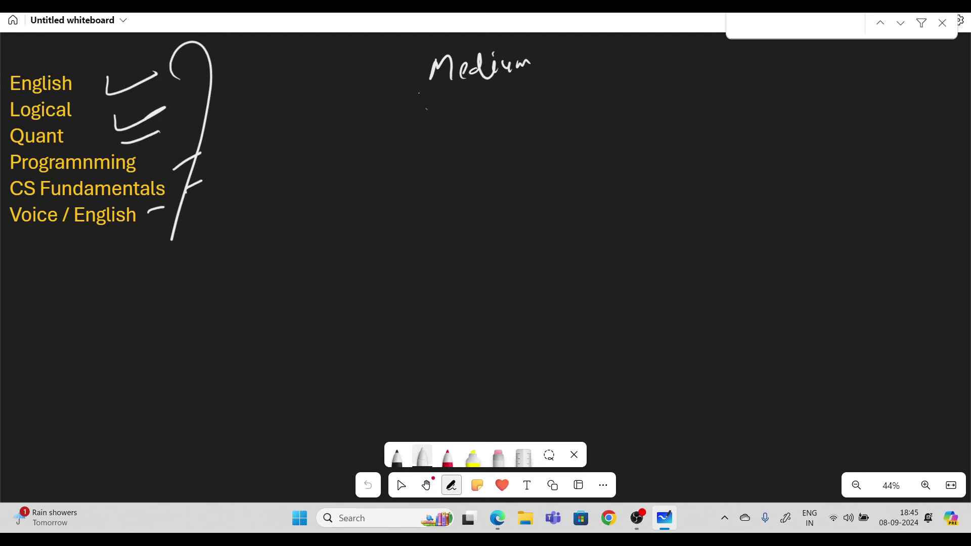
{"action": "left_click_drag", "start_coordinate": [415, 94], "coordinate": [567, 82]}
{"action": "left_click_drag", "start_coordinate": [423, 124], "coordinate": [569, 88]}
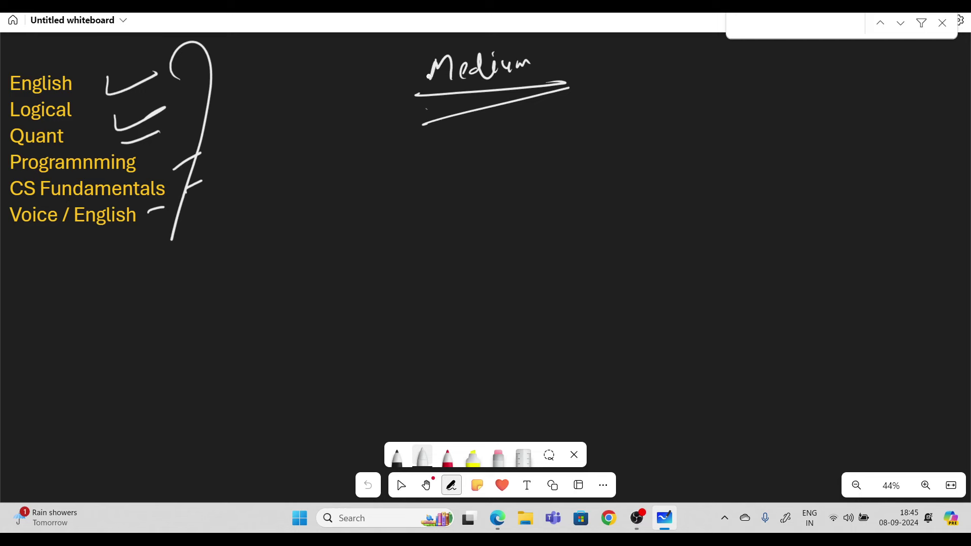
{"action": "mouse_move", "coordinate": [568, 61]}
{"action": "left_mouse_down"}
{"action": "mouse_move", "coordinate": [579, 75]}
{"action": "mouse_move", "coordinate": [635, 52]}
{"action": "left_mouse_up"}
Draw a question mark and an arrow from the bracket to a handwritten 'Easy'
{"action": "left_click_drag", "start_coordinate": [222, 116], "coordinate": [228, 157]}
{"action": "mouse_move", "coordinate": [256, 137]}
{"action": "left_mouse_down"}
{"action": "mouse_move", "coordinate": [280, 134]}
{"action": "mouse_move", "coordinate": [281, 148]}
{"action": "left_mouse_up"}
{"action": "mouse_move", "coordinate": [338, 144]}
{"action": "left_mouse_down"}
{"action": "mouse_move", "coordinate": [328, 191]}
{"action": "mouse_move", "coordinate": [358, 158]}
{"action": "mouse_move", "coordinate": [354, 174]}
{"action": "left_mouse_up"}
{"action": "left_click_drag", "start_coordinate": [379, 154], "coordinate": [390, 164]}
{"action": "mouse_move", "coordinate": [407, 147]}
{"action": "left_mouse_down"}
{"action": "mouse_move", "coordinate": [420, 151]}
{"action": "mouse_move", "coordinate": [414, 196]}
{"action": "left_mouse_up"}
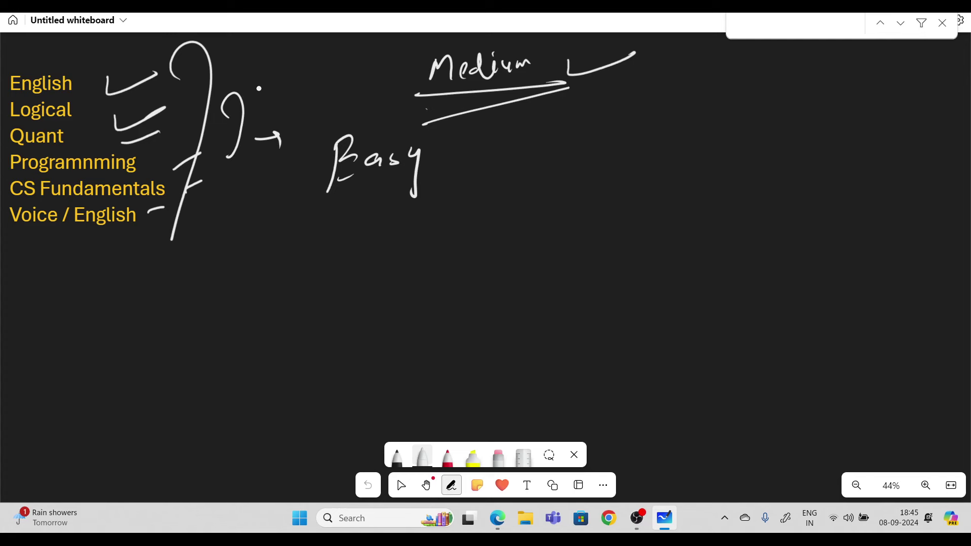
Draw a curved arrow down to 'Pseudo code', underline it and tick it
{"action": "left_click_drag", "start_coordinate": [203, 180], "coordinate": [264, 263]}
{"action": "mouse_move", "coordinate": [317, 220]}
{"action": "left_mouse_down"}
{"action": "mouse_move", "coordinate": [313, 292]}
{"action": "mouse_move", "coordinate": [318, 251]}
{"action": "mouse_move", "coordinate": [371, 248]}
{"action": "mouse_move", "coordinate": [403, 259]}
{"action": "left_mouse_up"}
{"action": "left_click_drag", "start_coordinate": [411, 243], "coordinate": [478, 235]}
{"action": "mouse_move", "coordinate": [484, 207]}
{"action": "left_mouse_down"}
{"action": "mouse_move", "coordinate": [487, 245]}
{"action": "mouse_move", "coordinate": [516, 238]}
{"action": "left_mouse_up"}
{"action": "left_click_drag", "start_coordinate": [263, 305], "coordinate": [522, 262]}
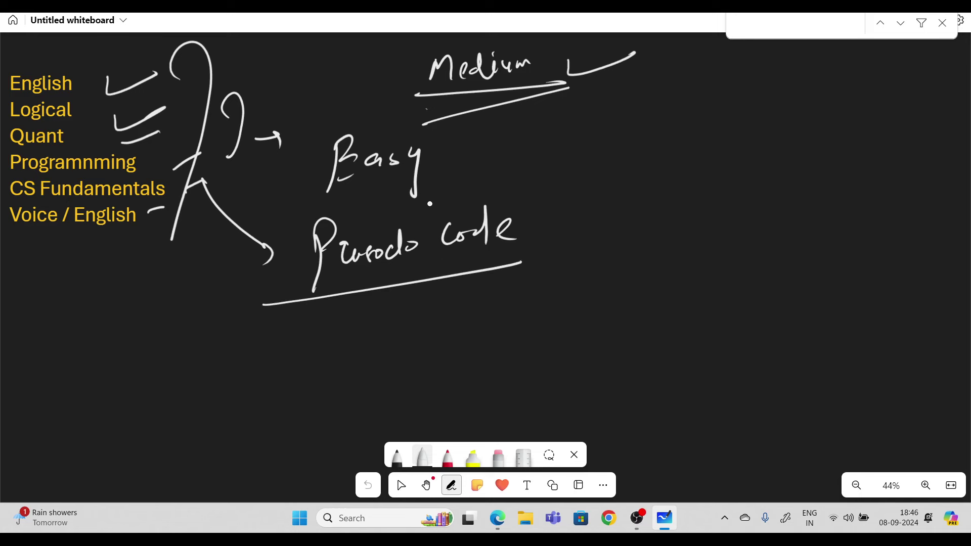
{"action": "mouse_move", "coordinate": [533, 238]}
{"action": "left_mouse_down"}
{"action": "mouse_move", "coordinate": [585, 168]}
{"action": "mouse_move", "coordinate": [604, 165]}
{"action": "left_mouse_up"}
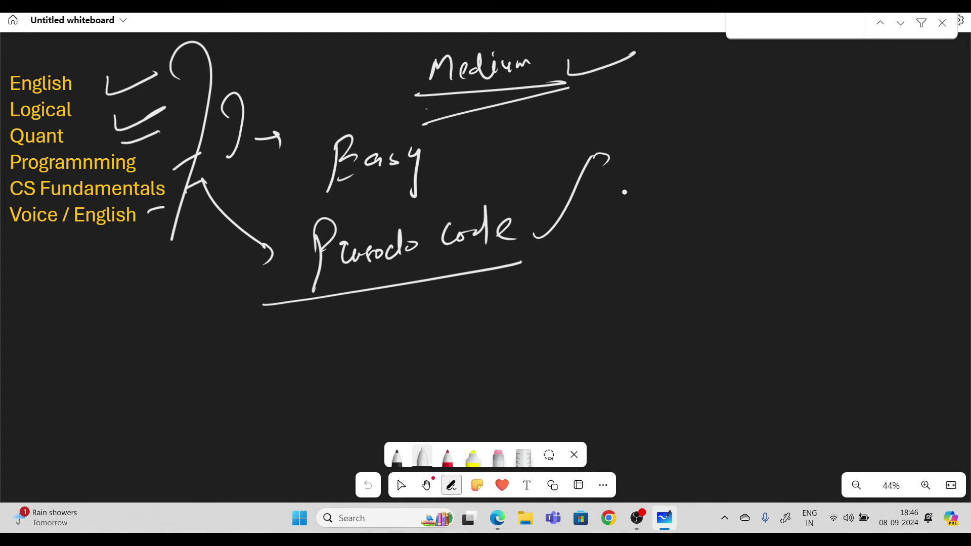
Write an underlined 'Technical' heading at top right with a down arrow to an underlined note
{"action": "mouse_move", "coordinate": [666, 97]}
{"action": "left_mouse_down"}
{"action": "mouse_move", "coordinate": [654, 158]}
{"action": "mouse_move", "coordinate": [675, 93]}
{"action": "mouse_move", "coordinate": [684, 128]}
{"action": "left_mouse_up"}
{"action": "left_click_drag", "start_coordinate": [693, 117], "coordinate": [689, 128]}
{"action": "mouse_move", "coordinate": [705, 98]}
{"action": "left_mouse_down"}
{"action": "mouse_move", "coordinate": [714, 126]}
{"action": "mouse_move", "coordinate": [734, 109]}
{"action": "mouse_move", "coordinate": [744, 124]}
{"action": "mouse_move", "coordinate": [779, 123]}
{"action": "left_mouse_up"}
{"action": "left_click", "coordinate": [753, 101]}
{"action": "left_click_drag", "start_coordinate": [794, 81], "coordinate": [790, 138]}
{"action": "left_click_drag", "start_coordinate": [658, 170], "coordinate": [812, 143]}
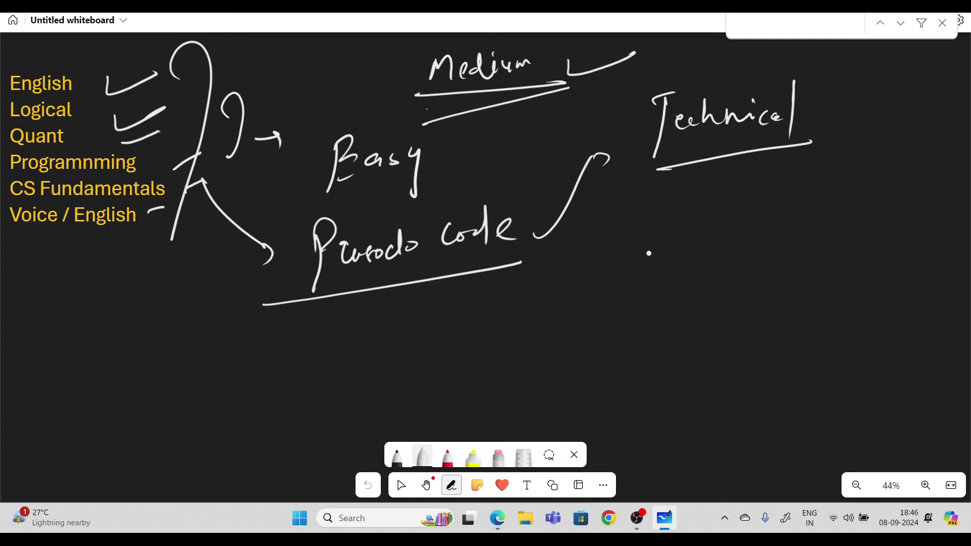
{"action": "left_click_drag", "start_coordinate": [725, 172], "coordinate": [725, 222]}
{"action": "left_click_drag", "start_coordinate": [714, 215], "coordinate": [737, 221]}
{"action": "mouse_move", "coordinate": [680, 255]}
{"action": "left_mouse_down"}
{"action": "mouse_move", "coordinate": [678, 287]}
{"action": "mouse_move", "coordinate": [766, 257]}
{"action": "left_mouse_up"}
{"action": "left_click_drag", "start_coordinate": [739, 276], "coordinate": [765, 278]}
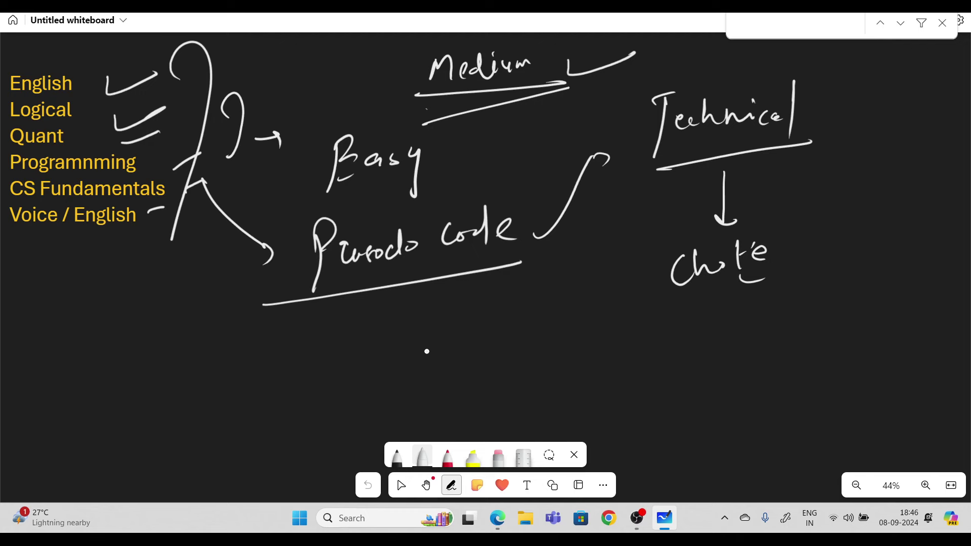
Write 'Core Set' below Pseudo code, circle it, extend its underline and add an arrow
{"action": "mouse_move", "coordinate": [456, 327]}
{"action": "left_mouse_down"}
{"action": "mouse_move", "coordinate": [444, 353]}
{"action": "mouse_move", "coordinate": [477, 355]}
{"action": "left_mouse_up"}
{"action": "mouse_move", "coordinate": [483, 324]}
{"action": "left_mouse_down"}
{"action": "mouse_move", "coordinate": [487, 359]}
{"action": "mouse_move", "coordinate": [499, 333]}
{"action": "left_mouse_up"}
{"action": "left_click_drag", "start_coordinate": [380, 340], "coordinate": [386, 367]}
{"action": "mouse_move", "coordinate": [399, 349]}
{"action": "left_mouse_down"}
{"action": "mouse_move", "coordinate": [391, 360]}
{"action": "mouse_move", "coordinate": [433, 345]}
{"action": "left_mouse_up"}
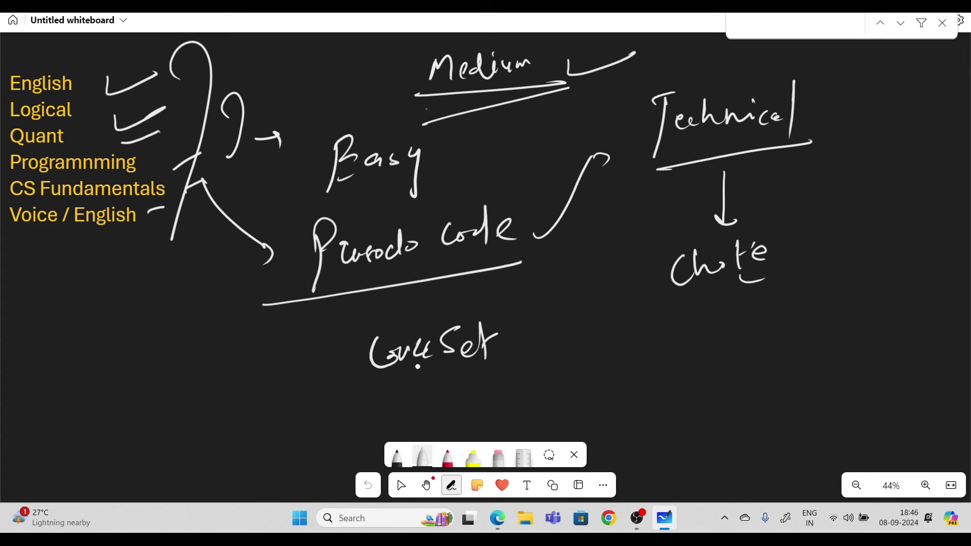
{"action": "left_click_drag", "start_coordinate": [372, 383], "coordinate": [461, 376]}
{"action": "left_click", "coordinate": [500, 358]}
{"action": "left_click_drag", "start_coordinate": [495, 371], "coordinate": [562, 338]}
{"action": "left_click_drag", "start_coordinate": [547, 332], "coordinate": [550, 345]}
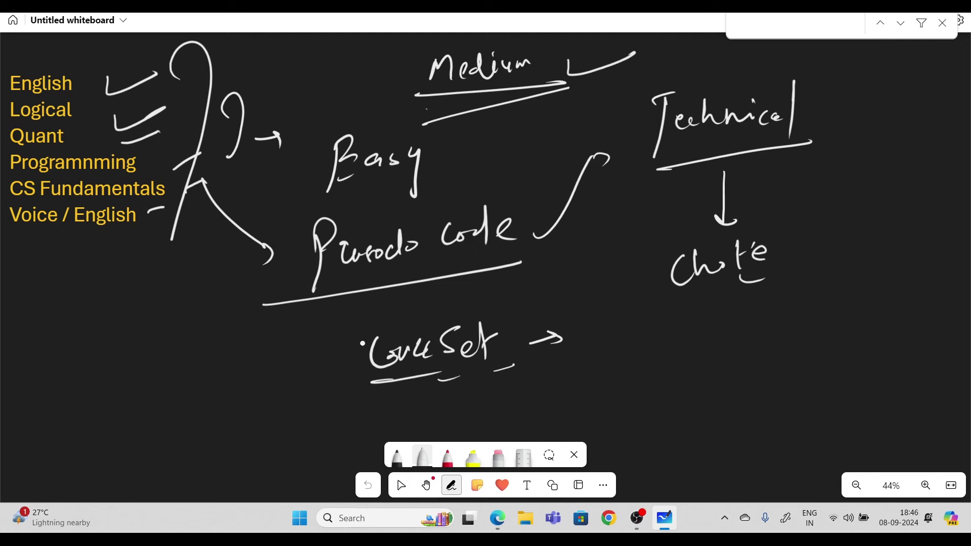
{"action": "left_click_drag", "start_coordinate": [444, 374], "coordinate": [473, 359]}
{"action": "left_click_drag", "start_coordinate": [473, 300], "coordinate": [448, 303]}
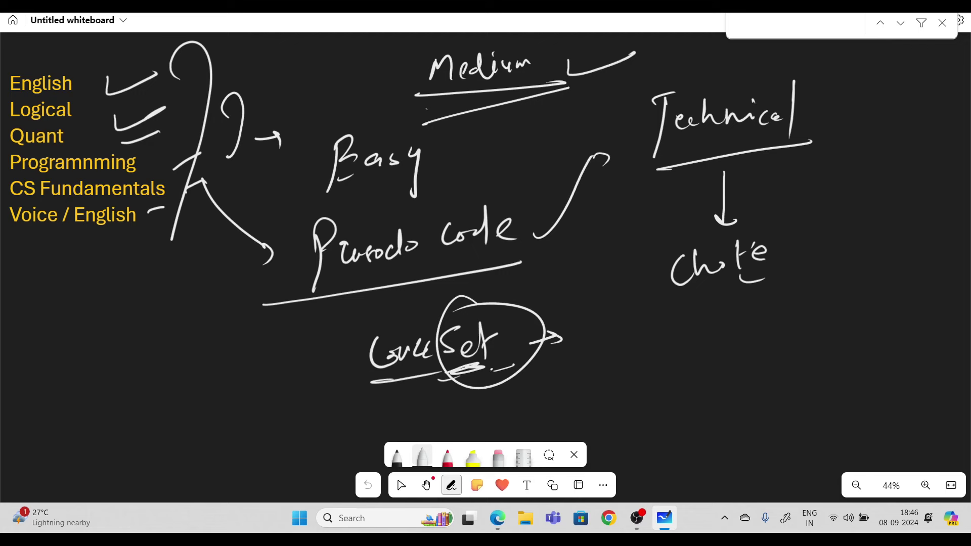
{"action": "left_click_drag", "start_coordinate": [486, 371], "coordinate": [517, 362]}
Extend CoreSet's arrow to a handwritten, underlined 'Torch'
{"action": "left_click_drag", "start_coordinate": [549, 357], "coordinate": [588, 359]}
{"action": "left_click", "coordinate": [611, 336]}
{"action": "mouse_move", "coordinate": [626, 322]}
{"action": "left_mouse_down"}
{"action": "mouse_move", "coordinate": [622, 386]}
{"action": "mouse_move", "coordinate": [643, 322]}
{"action": "left_mouse_up"}
{"action": "left_click_drag", "start_coordinate": [656, 338], "coordinate": [700, 348]}
{"action": "left_click_drag", "start_coordinate": [711, 319], "coordinate": [729, 350]}
{"action": "left_click_drag", "start_coordinate": [620, 388], "coordinate": [736, 372]}
{"action": "left_click_drag", "start_coordinate": [688, 393], "coordinate": [734, 374]}
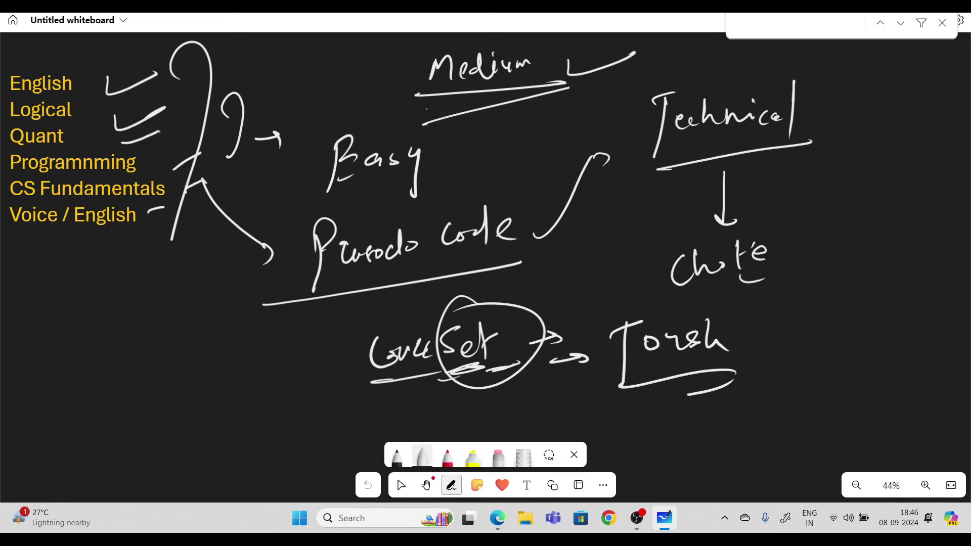
Draw arrows from the section list to an underlined 'Medium' and to 'Easy' at lower left
{"action": "mouse_move", "coordinate": [158, 168]}
{"action": "left_mouse_down"}
{"action": "mouse_move", "coordinate": [181, 146]}
{"action": "mouse_move", "coordinate": [195, 200]}
{"action": "mouse_move", "coordinate": [154, 300]}
{"action": "left_mouse_up"}
{"action": "mouse_move", "coordinate": [86, 339]}
{"action": "left_mouse_down"}
{"action": "mouse_move", "coordinate": [86, 363]}
{"action": "mouse_move", "coordinate": [131, 350]}
{"action": "left_mouse_up"}
{"action": "left_click_drag", "start_coordinate": [140, 345], "coordinate": [142, 316]}
{"action": "left_click_drag", "start_coordinate": [125, 371], "coordinate": [143, 359]}
{"action": "left_click_drag", "start_coordinate": [150, 316], "coordinate": [150, 355]}
{"action": "mouse_move", "coordinate": [160, 340]}
{"action": "left_mouse_down"}
{"action": "mouse_move", "coordinate": [159, 349]}
{"action": "mouse_move", "coordinate": [199, 338]}
{"action": "mouse_move", "coordinate": [121, 378]}
{"action": "left_mouse_up"}
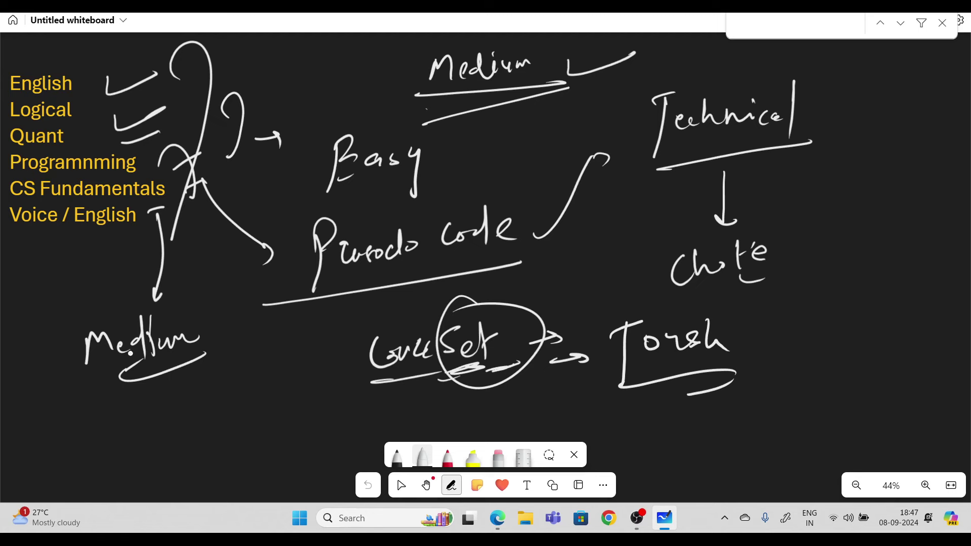
{"action": "mouse_move", "coordinate": [26, 257]}
{"action": "left_mouse_down"}
{"action": "mouse_move", "coordinate": [56, 252]}
{"action": "mouse_move", "coordinate": [38, 266]}
{"action": "mouse_move", "coordinate": [17, 356]}
{"action": "mouse_move", "coordinate": [26, 344]}
{"action": "left_mouse_up"}
{"action": "mouse_move", "coordinate": [2, 396]}
{"action": "left_mouse_down"}
{"action": "mouse_move", "coordinate": [86, 405]}
{"action": "mouse_move", "coordinate": [40, 458]}
{"action": "left_mouse_up"}
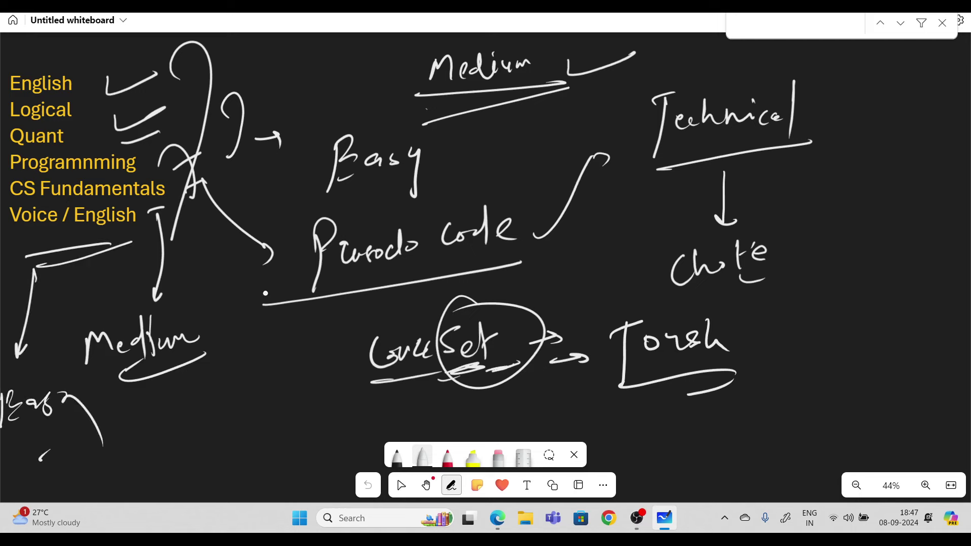
Pan the board right to empty space and return to the pen
{"action": "key", "text": "Escape"}
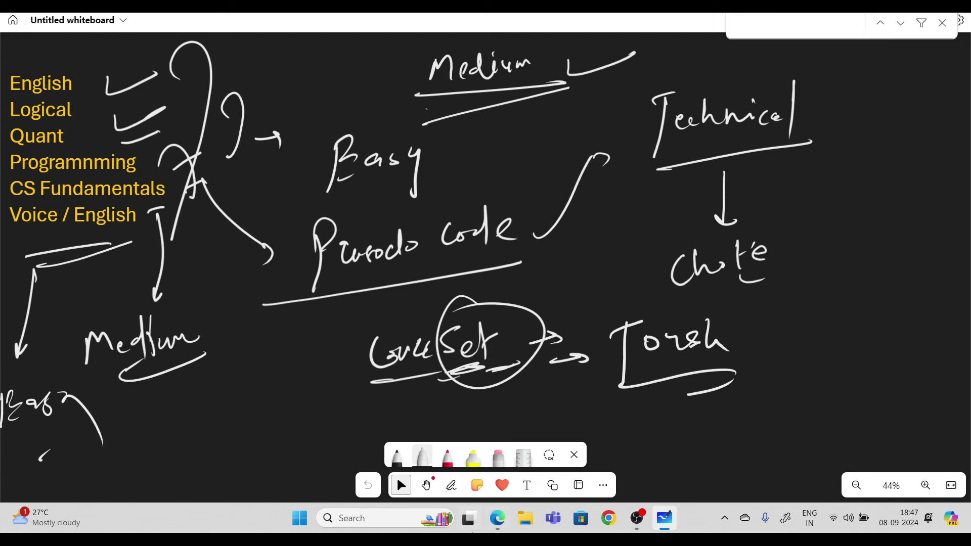
{"action": "left_click", "coordinate": [427, 485]}
{"action": "mouse_move", "coordinate": [921, 294]}
{"action": "left_mouse_down"}
{"action": "mouse_move", "coordinate": [675, 283]}
{"action": "mouse_move", "coordinate": [789, 106]}
{"action": "mouse_move", "coordinate": [749, 152]}
{"action": "mouse_move", "coordinate": [720, 332]}
{"action": "mouse_move", "coordinate": [593, 330]}
{"action": "mouse_move", "coordinate": [602, 332]}
{"action": "left_mouse_up"}
{"action": "left_click", "coordinate": [423, 457]}
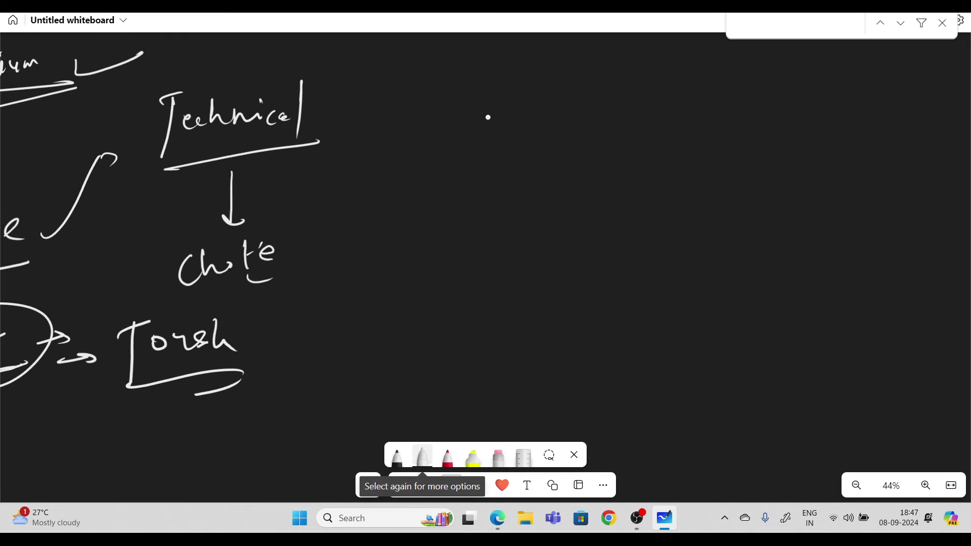
Handwrite 'Quant / Logical → Easy' in the empty area
{"action": "mouse_move", "coordinate": [466, 79]}
{"action": "left_mouse_down"}
{"action": "mouse_move", "coordinate": [478, 69]}
{"action": "mouse_move", "coordinate": [509, 101]}
{"action": "mouse_move", "coordinate": [567, 74]}
{"action": "left_mouse_up"}
{"action": "left_click_drag", "start_coordinate": [586, 35], "coordinate": [574, 177]}
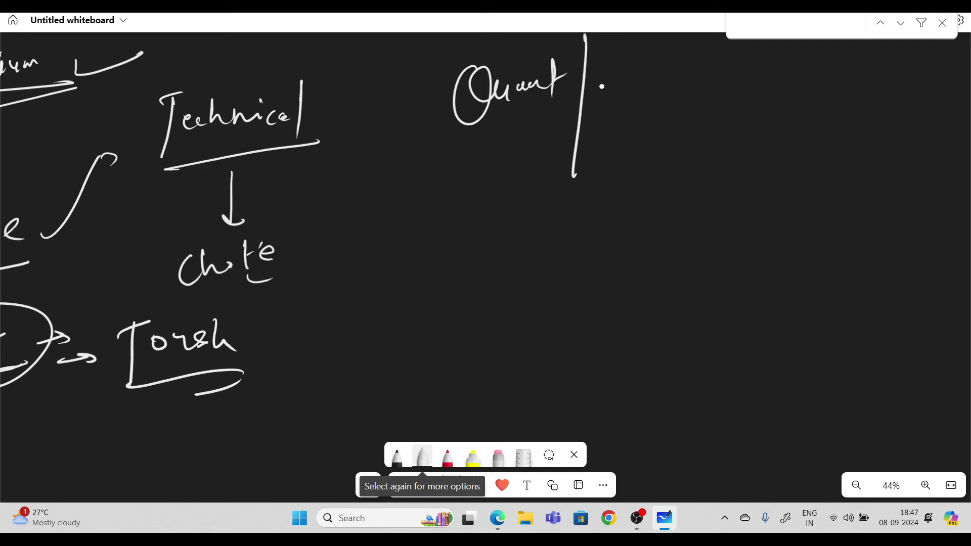
{"action": "mouse_move", "coordinate": [611, 66]}
{"action": "left_mouse_down"}
{"action": "mouse_move", "coordinate": [630, 107]}
{"action": "mouse_move", "coordinate": [638, 96]}
{"action": "left_mouse_up"}
{"action": "mouse_move", "coordinate": [651, 84]}
{"action": "left_mouse_down"}
{"action": "mouse_move", "coordinate": [653, 111]}
{"action": "mouse_move", "coordinate": [644, 117]}
{"action": "left_mouse_up"}
{"action": "mouse_move", "coordinate": [667, 87]}
{"action": "left_mouse_down"}
{"action": "mouse_move", "coordinate": [668, 97]}
{"action": "mouse_move", "coordinate": [694, 93]}
{"action": "mouse_move", "coordinate": [714, 58]}
{"action": "left_mouse_up"}
{"action": "left_click_drag", "start_coordinate": [733, 79], "coordinate": [753, 80]}
{"action": "left_click", "coordinate": [785, 84]}
{"action": "mouse_move", "coordinate": [777, 71]}
{"action": "left_mouse_down"}
{"action": "mouse_move", "coordinate": [774, 107]}
{"action": "mouse_move", "coordinate": [800, 65]}
{"action": "left_mouse_up"}
{"action": "mouse_move", "coordinate": [788, 87]}
{"action": "left_mouse_down"}
{"action": "mouse_move", "coordinate": [799, 83]}
{"action": "mouse_move", "coordinate": [803, 94]}
{"action": "left_mouse_up"}
{"action": "left_click_drag", "start_coordinate": [820, 80], "coordinate": [835, 87]}
{"action": "mouse_move", "coordinate": [855, 71]}
{"action": "left_mouse_down"}
{"action": "mouse_move", "coordinate": [842, 116]}
{"action": "mouse_move", "coordinate": [816, 125]}
{"action": "left_mouse_up"}
Handwrite 'Eng → Easy' below the Quant line
{"action": "left_click_drag", "start_coordinate": [492, 179], "coordinate": [480, 247]}
{"action": "left_click_drag", "start_coordinate": [508, 164], "coordinate": [490, 182]}
{"action": "mouse_move", "coordinate": [499, 205]}
{"action": "left_mouse_down"}
{"action": "mouse_move", "coordinate": [511, 199]}
{"action": "mouse_move", "coordinate": [543, 251]}
{"action": "left_mouse_up"}
{"action": "left_click_drag", "start_coordinate": [596, 200], "coordinate": [627, 183]}
{"action": "left_click_drag", "start_coordinate": [625, 182], "coordinate": [628, 202]}
{"action": "mouse_move", "coordinate": [702, 150]}
{"action": "left_mouse_down"}
{"action": "mouse_move", "coordinate": [683, 193]}
{"action": "mouse_move", "coordinate": [700, 174]}
{"action": "left_mouse_up"}
{"action": "left_click_drag", "start_coordinate": [683, 193], "coordinate": [701, 189]}
{"action": "mouse_move", "coordinate": [721, 174]}
{"action": "left_mouse_down"}
{"action": "mouse_move", "coordinate": [715, 183]}
{"action": "mouse_move", "coordinate": [729, 188]}
{"action": "left_mouse_up"}
{"action": "mouse_move", "coordinate": [748, 172]}
{"action": "left_mouse_down"}
{"action": "mouse_move", "coordinate": [734, 187]}
{"action": "mouse_move", "coordinate": [737, 239]}
{"action": "left_mouse_up"}
{"action": "mouse_move", "coordinate": [475, 311]}
{"action": "left_mouse_down"}
{"action": "mouse_move", "coordinate": [470, 369]}
{"action": "mouse_move", "coordinate": [481, 316]}
{"action": "left_mouse_up"}
Handwrite 'Prog / CS → Med' below the Eng line
{"action": "left_click_drag", "start_coordinate": [483, 316], "coordinate": [524, 306]}
{"action": "left_click_drag", "start_coordinate": [537, 299], "coordinate": [538, 342]}
{"action": "left_click_drag", "start_coordinate": [585, 280], "coordinate": [581, 349]}
{"action": "left_click_drag", "start_coordinate": [614, 293], "coordinate": [613, 319]}
{"action": "mouse_move", "coordinate": [625, 296]}
{"action": "left_mouse_down"}
{"action": "mouse_move", "coordinate": [630, 311]}
{"action": "mouse_move", "coordinate": [694, 286]}
{"action": "left_mouse_up"}
{"action": "mouse_move", "coordinate": [686, 283]}
{"action": "left_mouse_down"}
{"action": "mouse_move", "coordinate": [694, 299]}
{"action": "mouse_move", "coordinate": [757, 263]}
{"action": "mouse_move", "coordinate": [780, 275]}
{"action": "mouse_move", "coordinate": [797, 268]}
{"action": "left_mouse_up"}
{"action": "left_click_drag", "start_coordinate": [810, 266], "coordinate": [801, 299]}
Handwrite the English line with an arrow to 'Easy', then stop inking
{"action": "left_click_drag", "start_coordinate": [496, 389], "coordinate": [498, 416]}
{"action": "left_click_drag", "start_coordinate": [508, 385], "coordinate": [524, 378]}
{"action": "mouse_move", "coordinate": [511, 395]}
{"action": "left_mouse_down"}
{"action": "mouse_move", "coordinate": [523, 391]}
{"action": "mouse_move", "coordinate": [521, 407]}
{"action": "left_mouse_up"}
{"action": "mouse_move", "coordinate": [565, 383]}
{"action": "left_mouse_down"}
{"action": "mouse_move", "coordinate": [566, 402]}
{"action": "mouse_move", "coordinate": [585, 408]}
{"action": "mouse_move", "coordinate": [605, 368]}
{"action": "left_mouse_up"}
{"action": "mouse_move", "coordinate": [616, 389]}
{"action": "left_mouse_down"}
{"action": "mouse_move", "coordinate": [625, 370]}
{"action": "mouse_move", "coordinate": [661, 356]}
{"action": "mouse_move", "coordinate": [721, 355]}
{"action": "left_mouse_up"}
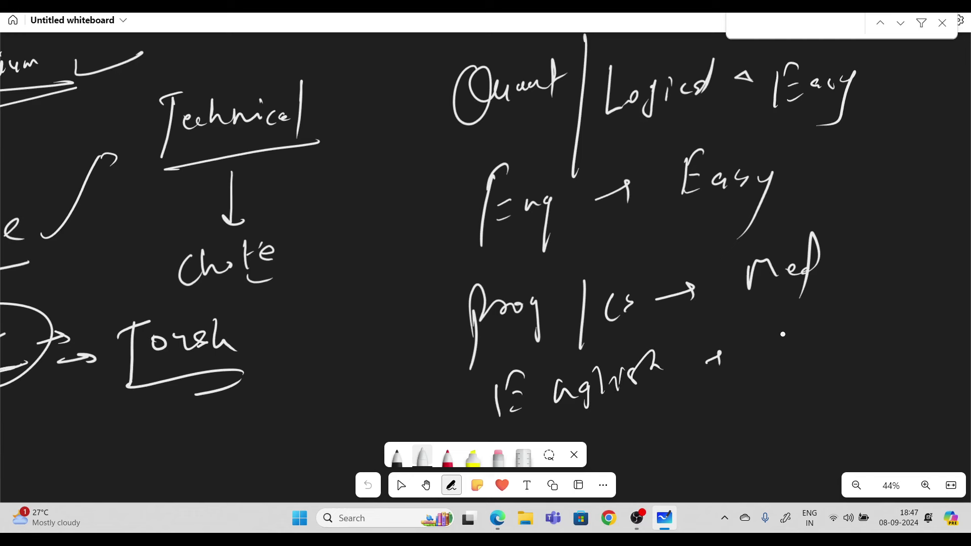
{"action": "mouse_move", "coordinate": [782, 366]}
{"action": "left_mouse_down"}
{"action": "mouse_move", "coordinate": [809, 315]}
{"action": "mouse_move", "coordinate": [808, 333]}
{"action": "left_mouse_up"}
{"action": "left_click_drag", "start_coordinate": [790, 357], "coordinate": [804, 354]}
{"action": "mouse_move", "coordinate": [823, 340]}
{"action": "left_mouse_down"}
{"action": "mouse_move", "coordinate": [836, 329]}
{"action": "mouse_move", "coordinate": [836, 344]}
{"action": "left_mouse_up"}
{"action": "left_click_drag", "start_coordinate": [855, 327], "coordinate": [843, 343]}
{"action": "mouse_move", "coordinate": [860, 328]}
{"action": "left_mouse_down"}
{"action": "mouse_move", "coordinate": [866, 340]}
{"action": "mouse_move", "coordinate": [848, 372]}
{"action": "left_mouse_up"}
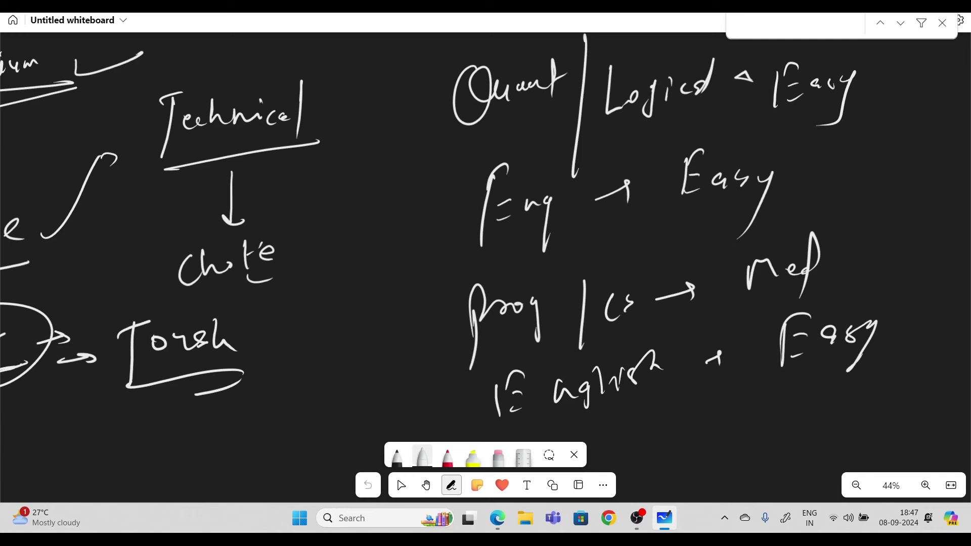
{"action": "key", "text": "Escape"}
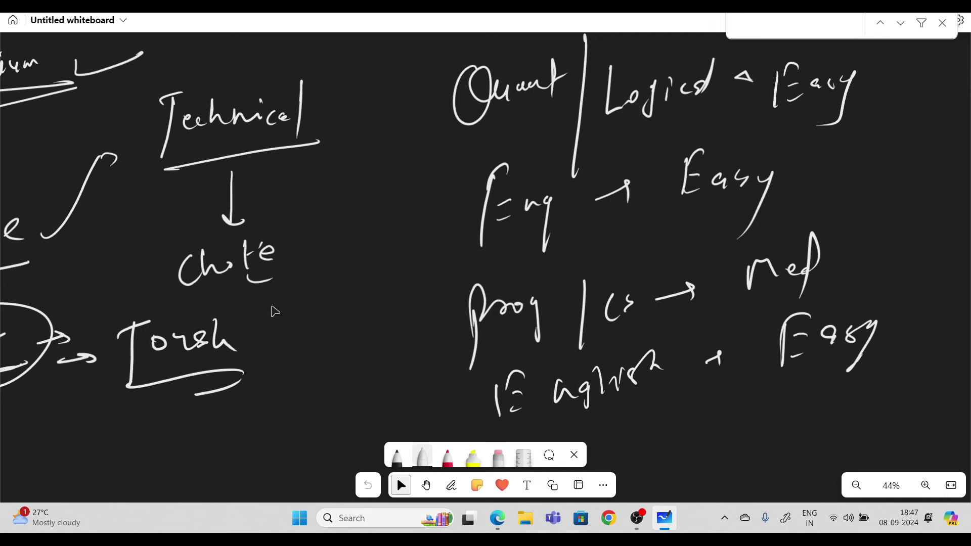
Pan to blank canvas and write a bracketed '(Within 1 week)' note
{"action": "left_click", "coordinate": [426, 486]}
{"action": "left_click_drag", "start_coordinate": [283, 397], "coordinate": [397, 197]}
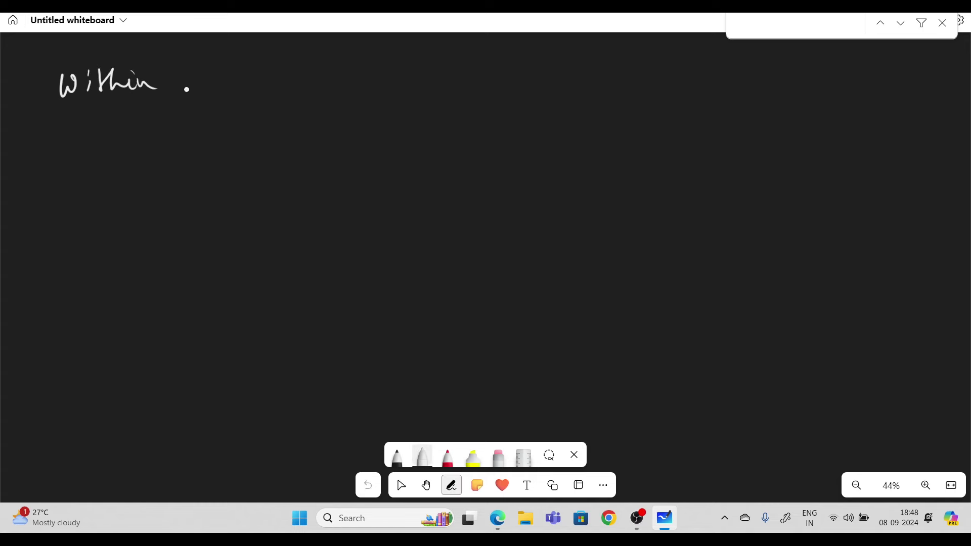
{"action": "left_click_drag", "start_coordinate": [189, 53], "coordinate": [193, 113]}
{"action": "mouse_move", "coordinate": [264, 96]}
{"action": "left_mouse_down"}
{"action": "mouse_move", "coordinate": [313, 58]}
{"action": "mouse_move", "coordinate": [335, 78]}
{"action": "left_mouse_up"}
{"action": "left_click_drag", "start_coordinate": [60, 54], "coordinate": [58, 135]}
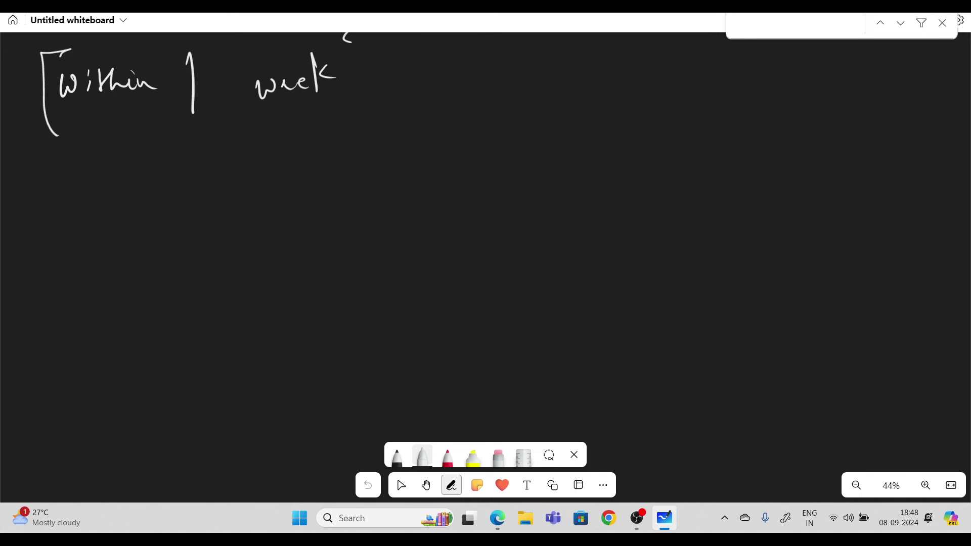
{"action": "left_click_drag", "start_coordinate": [362, 33], "coordinate": [345, 116]}
Write 'test → Interviews' below the bracket and underline both words
{"action": "mouse_move", "coordinate": [83, 172]}
{"action": "left_mouse_down"}
{"action": "mouse_move", "coordinate": [83, 234]}
{"action": "mouse_move", "coordinate": [101, 168]}
{"action": "left_mouse_up"}
{"action": "left_click_drag", "start_coordinate": [100, 188], "coordinate": [127, 192]}
{"action": "mouse_move", "coordinate": [137, 174]}
{"action": "left_mouse_down"}
{"action": "mouse_move", "coordinate": [143, 205]}
{"action": "mouse_move", "coordinate": [154, 180]}
{"action": "left_mouse_up"}
{"action": "mouse_move", "coordinate": [204, 178]}
{"action": "left_mouse_down"}
{"action": "mouse_move", "coordinate": [191, 191]}
{"action": "mouse_move", "coordinate": [221, 201]}
{"action": "left_mouse_up"}
{"action": "mouse_move", "coordinate": [293, 151]}
{"action": "left_mouse_down"}
{"action": "mouse_move", "coordinate": [291, 201]}
{"action": "mouse_move", "coordinate": [309, 157]}
{"action": "mouse_move", "coordinate": [329, 178]}
{"action": "left_mouse_up"}
{"action": "mouse_move", "coordinate": [314, 162]}
{"action": "left_mouse_down"}
{"action": "mouse_move", "coordinate": [378, 142]}
{"action": "mouse_move", "coordinate": [384, 161]}
{"action": "mouse_move", "coordinate": [425, 140]}
{"action": "mouse_move", "coordinate": [434, 153]}
{"action": "left_mouse_up"}
{"action": "left_click", "coordinate": [388, 145]}
{"action": "left_click_drag", "start_coordinate": [43, 281], "coordinate": [163, 239]}
{"action": "left_click_drag", "start_coordinate": [198, 232], "coordinate": [224, 226]}
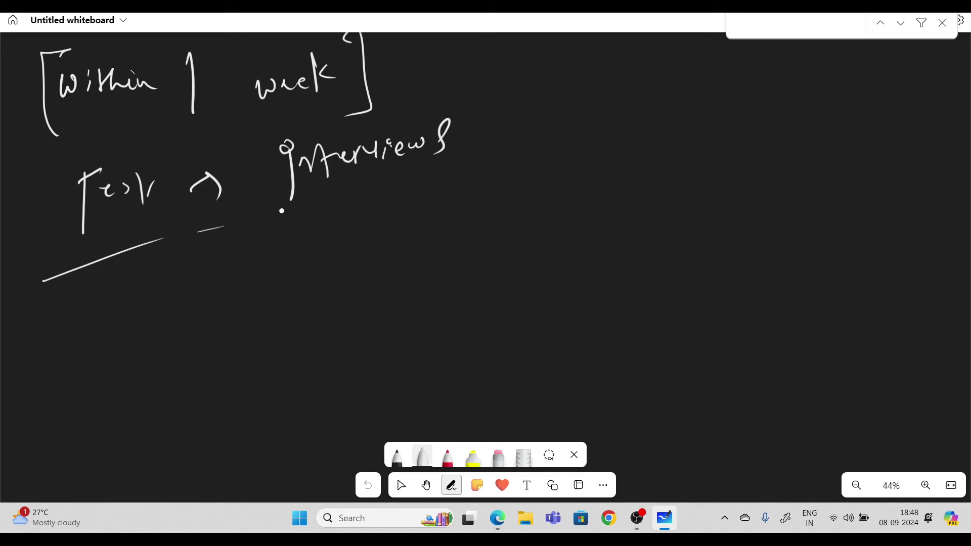
{"action": "left_click_drag", "start_coordinate": [355, 198], "coordinate": [486, 173]}
Add an arrow to an underlined 'Time' and a short note beside it
{"action": "left_click_drag", "start_coordinate": [492, 129], "coordinate": [515, 118]}
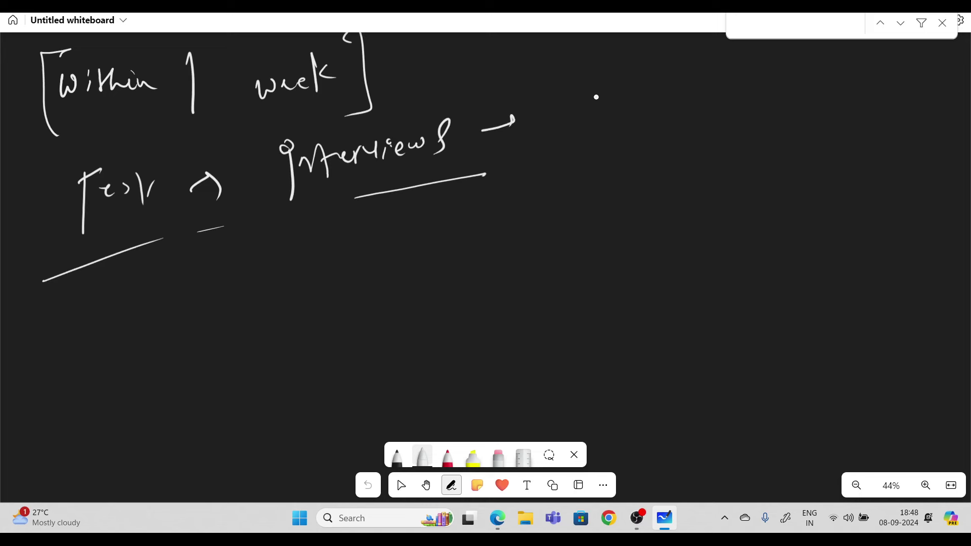
{"action": "left_click_drag", "start_coordinate": [585, 104], "coordinate": [590, 150]}
{"action": "mouse_move", "coordinate": [571, 109]}
{"action": "left_mouse_down"}
{"action": "mouse_move", "coordinate": [591, 83]}
{"action": "mouse_move", "coordinate": [611, 119]}
{"action": "mouse_move", "coordinate": [651, 105]}
{"action": "left_mouse_up"}
{"action": "left_click_drag", "start_coordinate": [617, 132], "coordinate": [651, 119]}
{"action": "mouse_move", "coordinate": [779, 86]}
{"action": "left_mouse_down"}
{"action": "mouse_move", "coordinate": [788, 122]}
{"action": "mouse_move", "coordinate": [860, 101]}
{"action": "mouse_move", "coordinate": [886, 107]}
{"action": "left_mouse_up"}
{"action": "left_click_drag", "start_coordinate": [865, 163], "coordinate": [892, 145]}
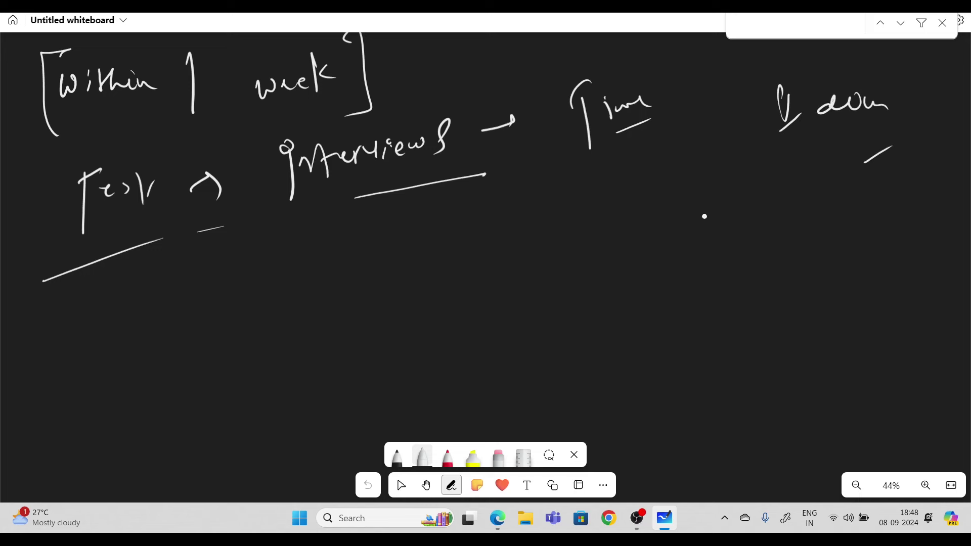
Write '– Next day' below, then begin the word 'interview' underneath
{"action": "mouse_move", "coordinate": [769, 236]}
{"action": "left_mouse_down"}
{"action": "mouse_move", "coordinate": [774, 192]}
{"action": "mouse_move", "coordinate": [797, 182]}
{"action": "mouse_move", "coordinate": [824, 207]}
{"action": "mouse_move", "coordinate": [823, 189]}
{"action": "left_mouse_up"}
{"action": "mouse_move", "coordinate": [870, 187]}
{"action": "left_mouse_down"}
{"action": "mouse_move", "coordinate": [854, 204]}
{"action": "mouse_move", "coordinate": [874, 205]}
{"action": "left_mouse_up"}
{"action": "left_click_drag", "start_coordinate": [886, 183], "coordinate": [900, 213]}
{"action": "left_click_drag", "start_coordinate": [694, 233], "coordinate": [737, 225]}
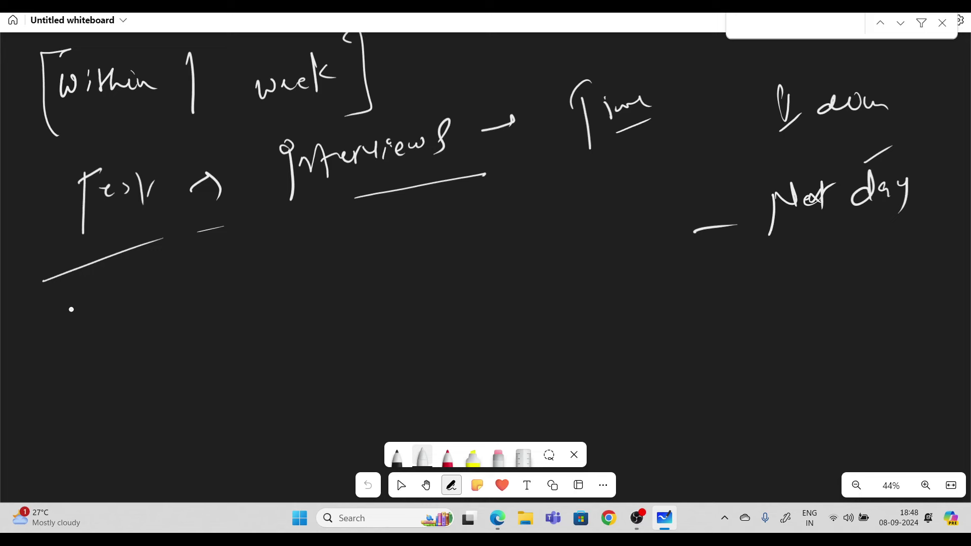
{"action": "mouse_move", "coordinate": [74, 302]}
{"action": "left_mouse_down"}
{"action": "mouse_move", "coordinate": [79, 343]}
{"action": "mouse_move", "coordinate": [95, 318]}
{"action": "mouse_move", "coordinate": [107, 320]}
{"action": "left_mouse_up"}
{"action": "mouse_move", "coordinate": [99, 306]}
{"action": "left_mouse_down"}
{"action": "mouse_move", "coordinate": [146, 290]}
{"action": "mouse_move", "coordinate": [151, 306]}
{"action": "left_mouse_up"}
Finish the bracketed 'interview' note and draw an arrow to 'oops'
{"action": "left_click_drag", "start_coordinate": [155, 281], "coordinate": [177, 273]}
{"action": "mouse_move", "coordinate": [78, 292]}
{"action": "left_mouse_down"}
{"action": "mouse_move", "coordinate": [51, 306]}
{"action": "mouse_move", "coordinate": [79, 365]}
{"action": "left_mouse_up"}
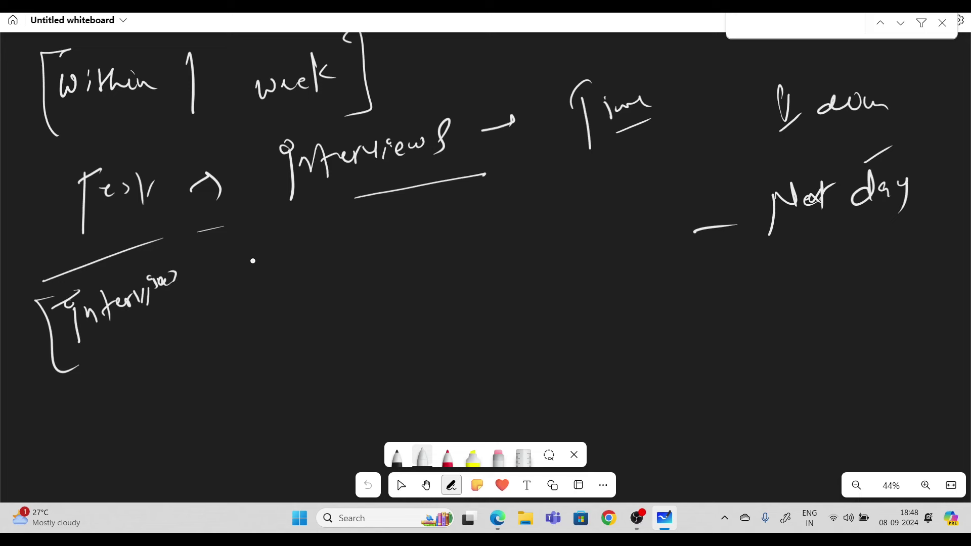
{"action": "mouse_move", "coordinate": [210, 234]}
{"action": "left_mouse_down"}
{"action": "mouse_move", "coordinate": [214, 334]}
{"action": "mouse_move", "coordinate": [317, 306]}
{"action": "left_mouse_up"}
{"action": "left_click_drag", "start_coordinate": [393, 256], "coordinate": [399, 259]}
{"action": "mouse_move", "coordinate": [416, 253]}
{"action": "left_mouse_down"}
{"action": "mouse_move", "coordinate": [411, 267]}
{"action": "mouse_move", "coordinate": [423, 255]}
{"action": "left_mouse_up"}
{"action": "left_click_drag", "start_coordinate": [429, 242], "coordinate": [434, 279]}
{"action": "mouse_move", "coordinate": [434, 249]}
{"action": "left_mouse_down"}
{"action": "mouse_move", "coordinate": [452, 238]}
{"action": "mouse_move", "coordinate": [445, 250]}
{"action": "left_mouse_up"}
Write 'programming' and 'CV' under oops and bracket the three topics
{"action": "left_click_drag", "start_coordinate": [396, 305], "coordinate": [392, 355]}
{"action": "mouse_move", "coordinate": [389, 316]}
{"action": "left_mouse_down"}
{"action": "mouse_move", "coordinate": [452, 291]}
{"action": "mouse_move", "coordinate": [454, 324]}
{"action": "left_mouse_up"}
{"action": "mouse_move", "coordinate": [460, 294]}
{"action": "left_mouse_down"}
{"action": "mouse_move", "coordinate": [559, 271]}
{"action": "mouse_move", "coordinate": [567, 302]}
{"action": "left_mouse_up"}
{"action": "left_click", "coordinate": [500, 294]}
{"action": "mouse_move", "coordinate": [413, 380]}
{"action": "left_mouse_down"}
{"action": "mouse_move", "coordinate": [427, 400]}
{"action": "mouse_move", "coordinate": [451, 358]}
{"action": "left_mouse_up"}
{"action": "mouse_move", "coordinate": [353, 238]}
{"action": "left_mouse_down"}
{"action": "mouse_move", "coordinate": [347, 256]}
{"action": "mouse_move", "coordinate": [373, 387]}
{"action": "left_mouse_up"}
{"action": "mouse_move", "coordinate": [645, 180]}
{"action": "left_mouse_down"}
{"action": "mouse_move", "coordinate": [660, 373]}
{"action": "mouse_move", "coordinate": [622, 371]}
{"action": "left_mouse_up"}
{"action": "left_click", "coordinate": [447, 222]}
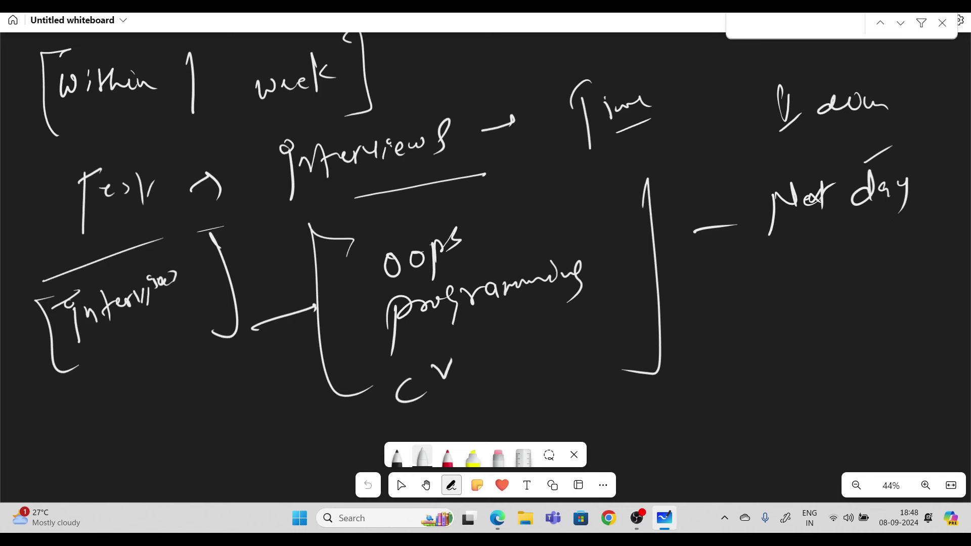
Arrow from the bracket to 'projects' and an underlined 'CS fundamentals' note
{"action": "left_click_drag", "start_coordinate": [679, 329], "coordinate": [728, 327]}
{"action": "mouse_move", "coordinate": [759, 276]}
{"action": "left_mouse_down"}
{"action": "mouse_move", "coordinate": [779, 283]}
{"action": "mouse_move", "coordinate": [804, 263]}
{"action": "mouse_move", "coordinate": [828, 278]}
{"action": "mouse_move", "coordinate": [855, 260]}
{"action": "left_mouse_up"}
{"action": "mouse_move", "coordinate": [779, 327]}
{"action": "left_mouse_down"}
{"action": "mouse_move", "coordinate": [762, 370]}
{"action": "mouse_move", "coordinate": [827, 318]}
{"action": "mouse_move", "coordinate": [845, 337]}
{"action": "left_mouse_up"}
{"action": "mouse_move", "coordinate": [768, 429]}
{"action": "left_mouse_down"}
{"action": "mouse_move", "coordinate": [783, 408]}
{"action": "mouse_move", "coordinate": [791, 434]}
{"action": "left_mouse_up"}
{"action": "mouse_move", "coordinate": [800, 414]}
{"action": "left_mouse_down"}
{"action": "mouse_move", "coordinate": [796, 430]}
{"action": "mouse_move", "coordinate": [868, 377]}
{"action": "mouse_move", "coordinate": [915, 369]}
{"action": "mouse_move", "coordinate": [947, 392]}
{"action": "left_mouse_up"}
{"action": "mouse_move", "coordinate": [852, 432]}
{"action": "left_mouse_down"}
{"action": "mouse_move", "coordinate": [904, 422]}
{"action": "mouse_move", "coordinate": [912, 432]}
{"action": "left_mouse_up"}
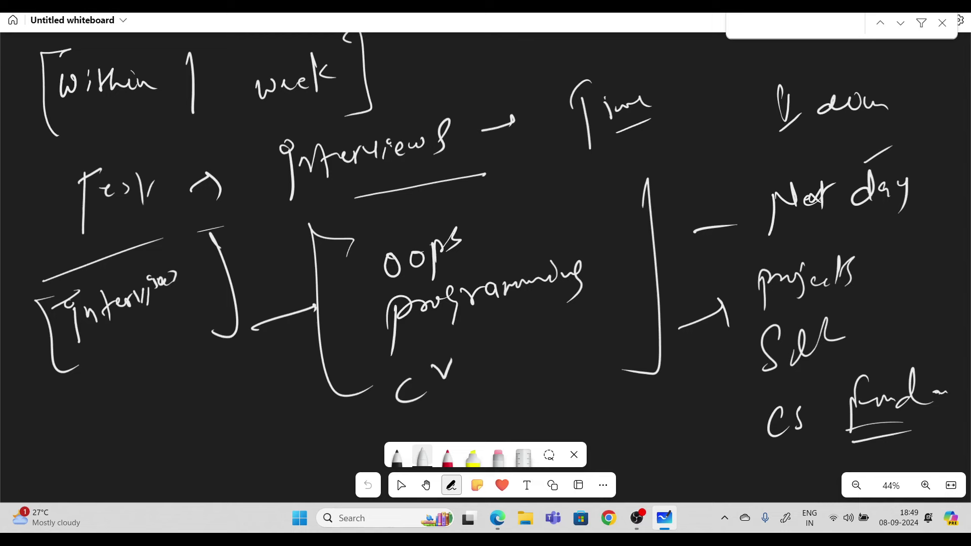
Pan up-left back to the ticked subject list and its difficulty notes
{"action": "left_click", "coordinate": [426, 485]}
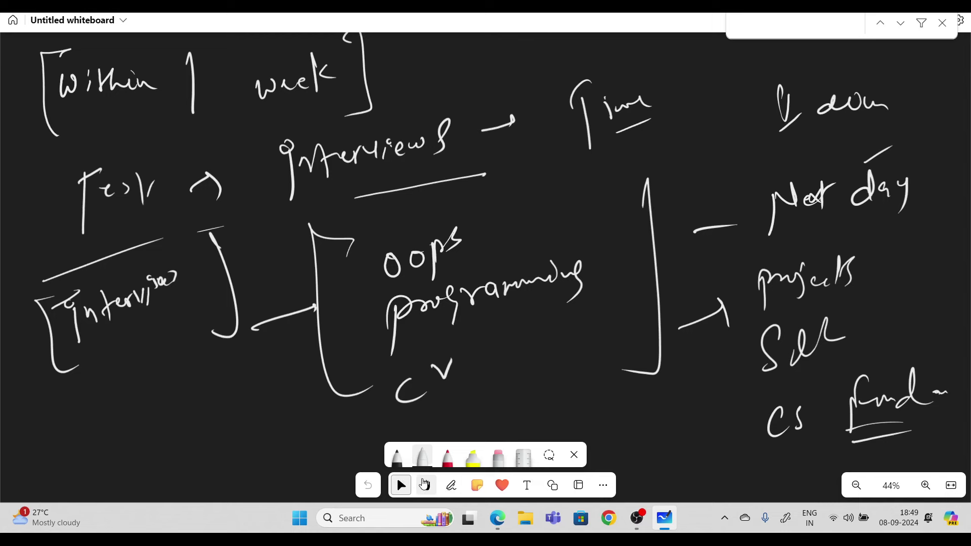
{"action": "scroll", "coordinate": [422, 212], "scroll_direction": "up", "scroll_amount": 15}
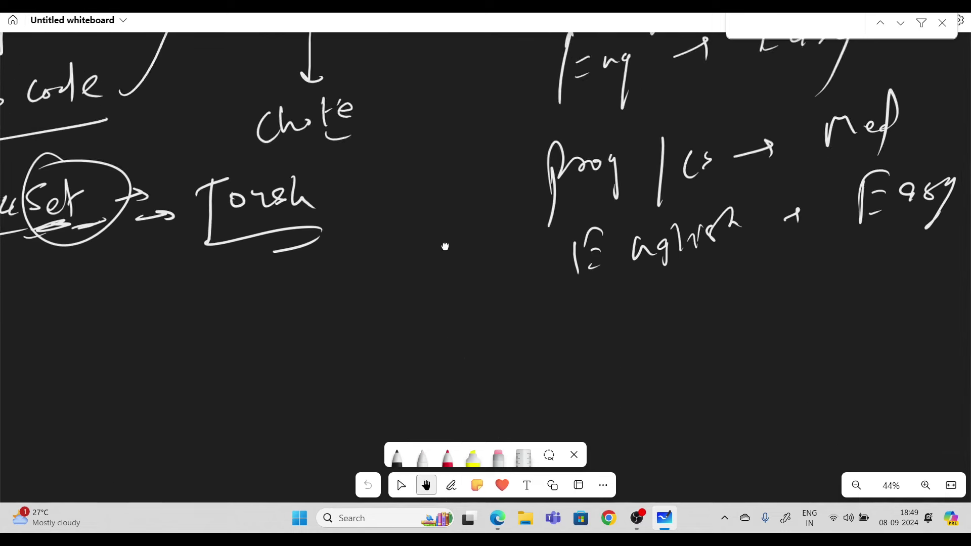
{"action": "mouse_move", "coordinate": [533, 330]}
{"action": "left_mouse_down"}
{"action": "mouse_move", "coordinate": [579, 271]}
{"action": "mouse_move", "coordinate": [609, 256]}
{"action": "mouse_move", "coordinate": [928, 307]}
{"action": "mouse_move", "coordinate": [862, 234]}
{"action": "mouse_move", "coordinate": [767, 194]}
{"action": "left_mouse_up"}
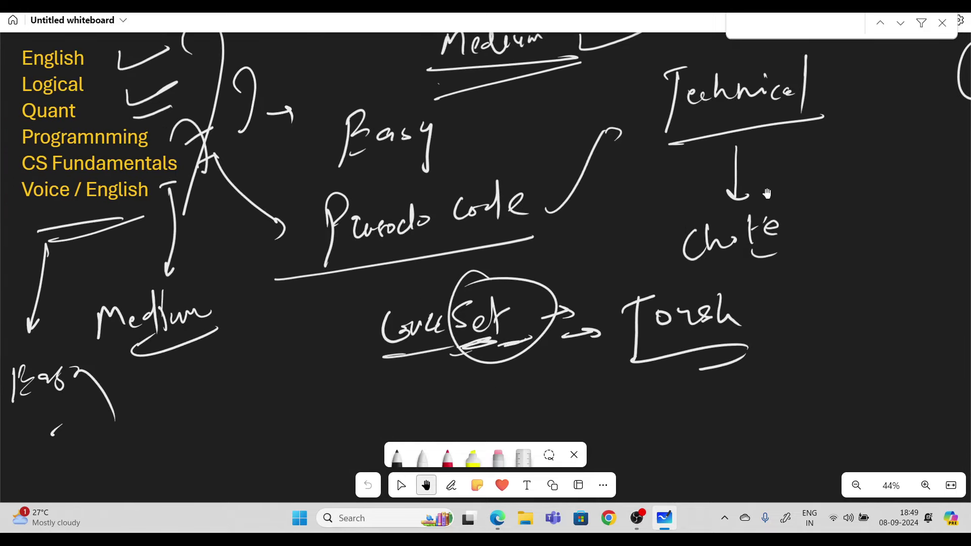